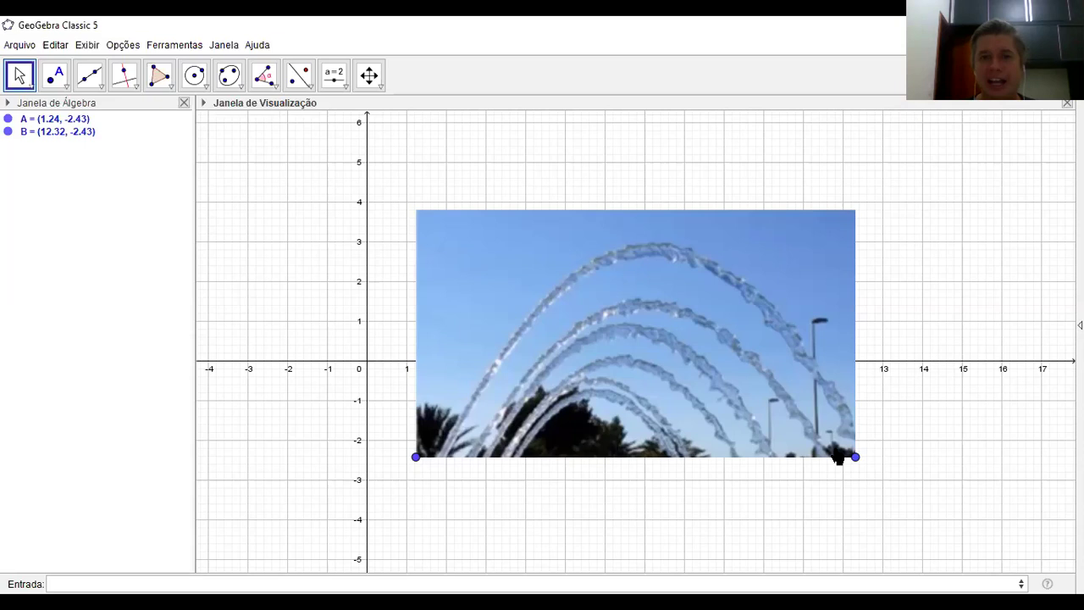
- Set the fountain image's transparency to about 60 in its colour properties, and close the properties
{"action": "right_click", "coordinate": [652, 288]}
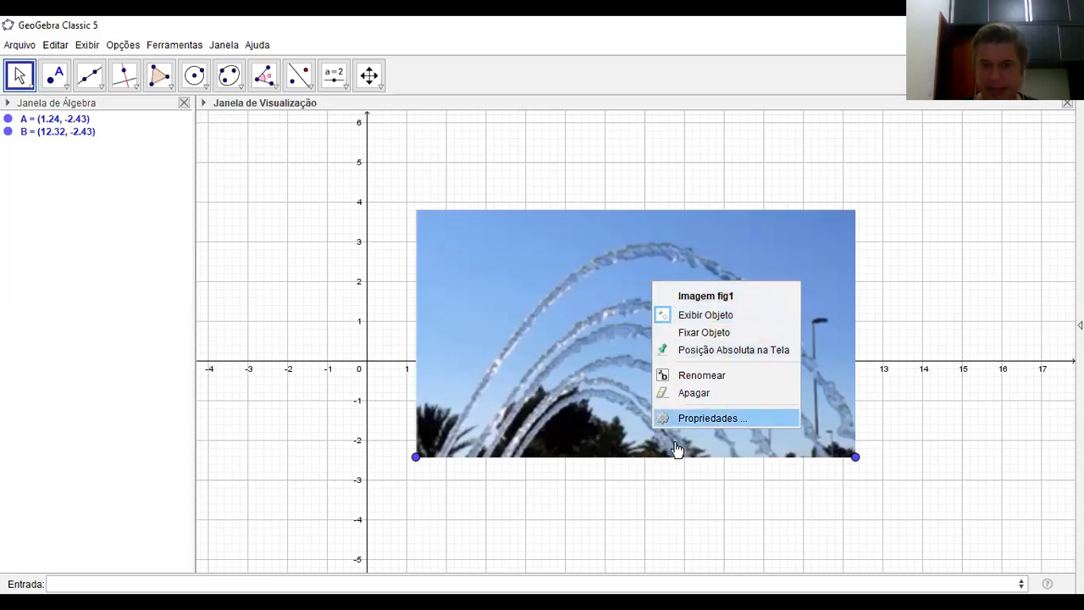
{"action": "left_click", "coordinate": [687, 419]}
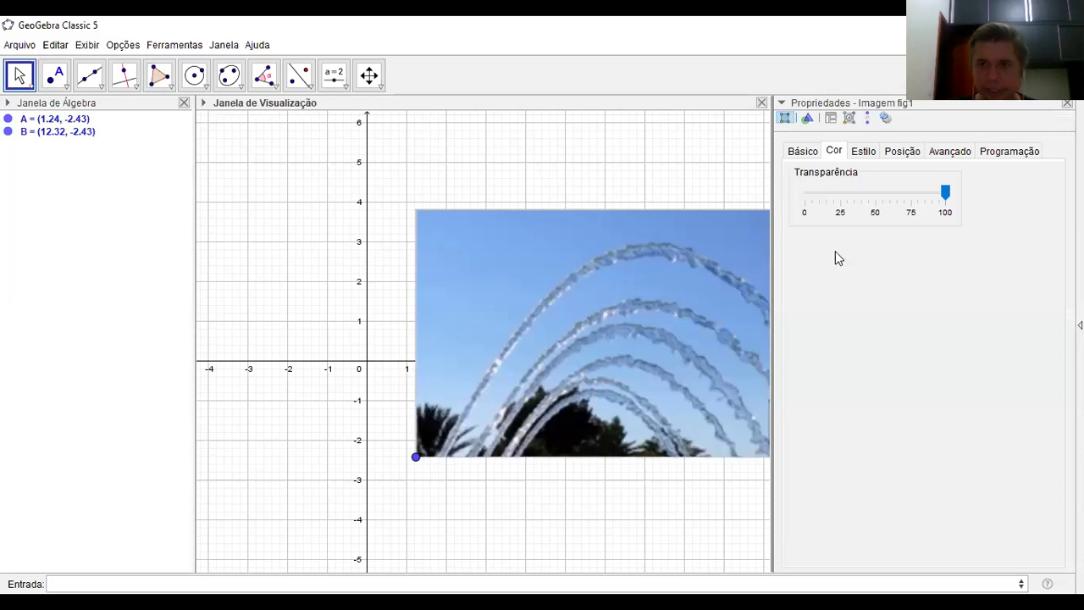
{"action": "left_click", "coordinate": [946, 195]}
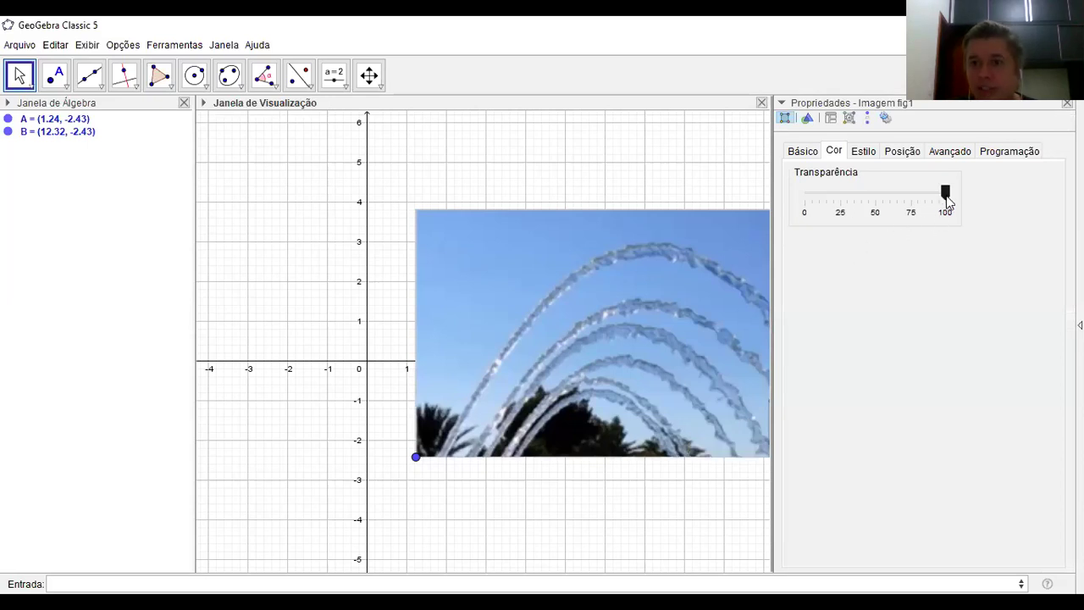
{"action": "left_click_drag", "start_coordinate": [947, 198], "coordinate": [889, 208]}
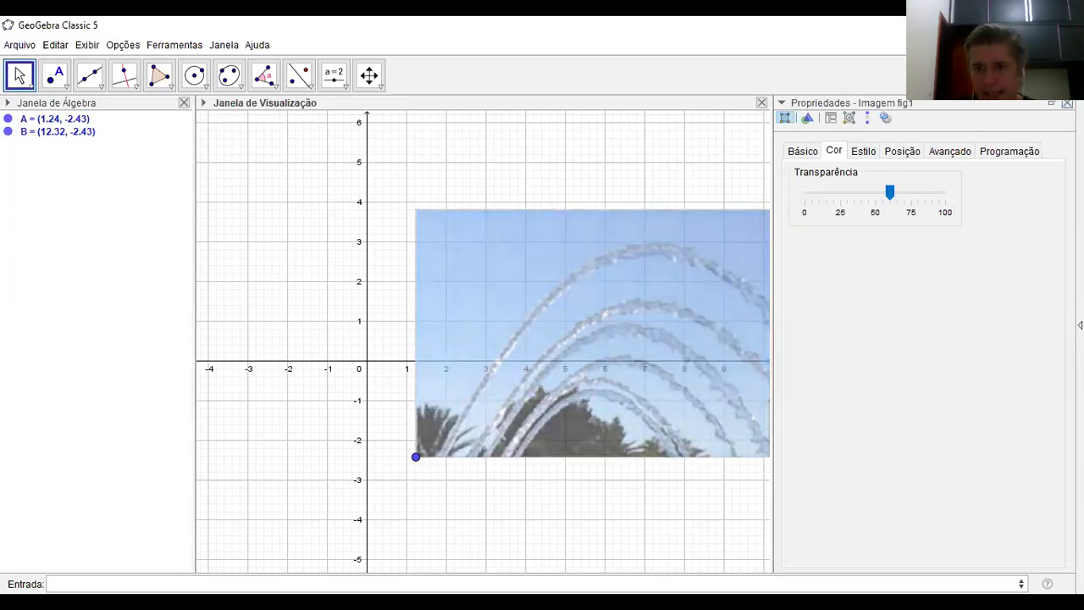
{"action": "left_click", "coordinate": [1068, 103]}
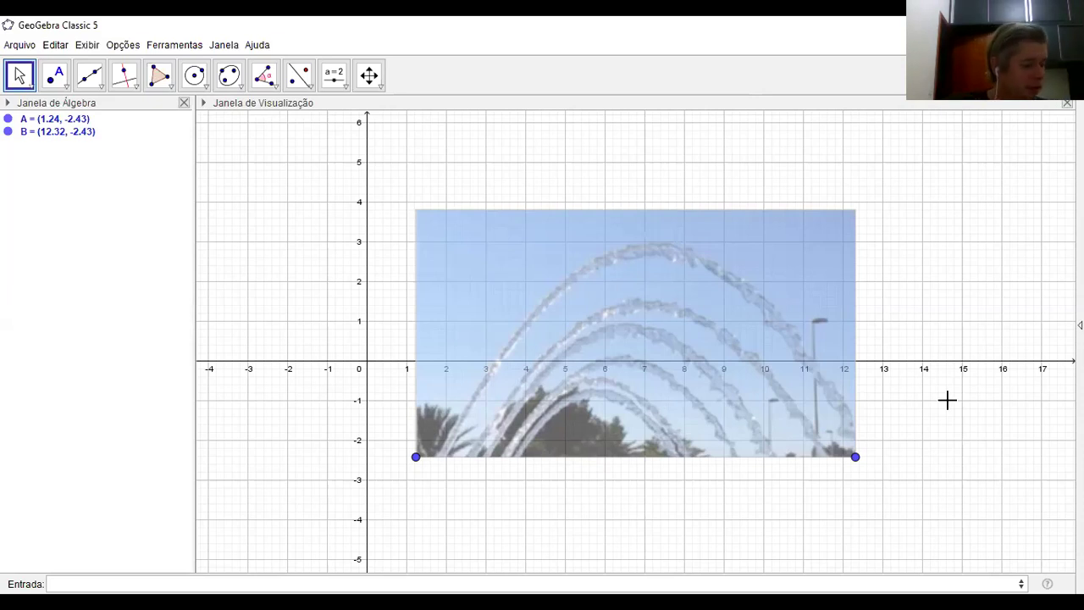
- Move the fountain image so corner A is about (-0.82, -1.31) and enlarge it with corner B at about (14.33, -1.42)
{"action": "left_click_drag", "start_coordinate": [520, 237], "coordinate": [440, 194]}
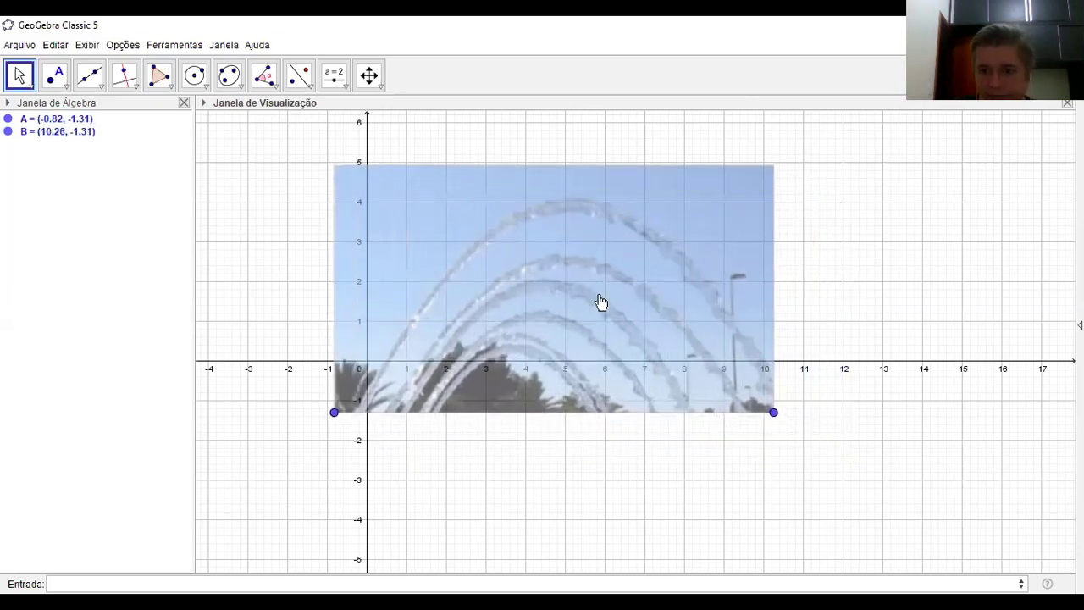
{"action": "left_click_drag", "start_coordinate": [776, 417], "coordinate": [935, 418]}
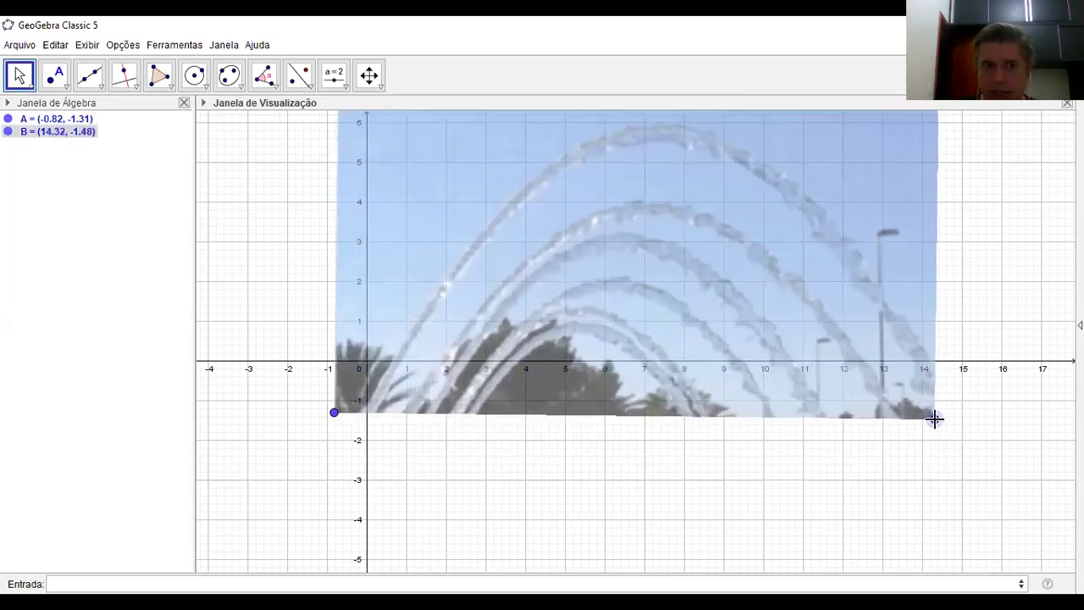
{"action": "scroll", "coordinate": [1019, 265], "scroll_direction": "up", "scroll_amount": 1}
{"action": "scroll", "coordinate": [1018, 265], "scroll_direction": "down", "scroll_amount": 5}
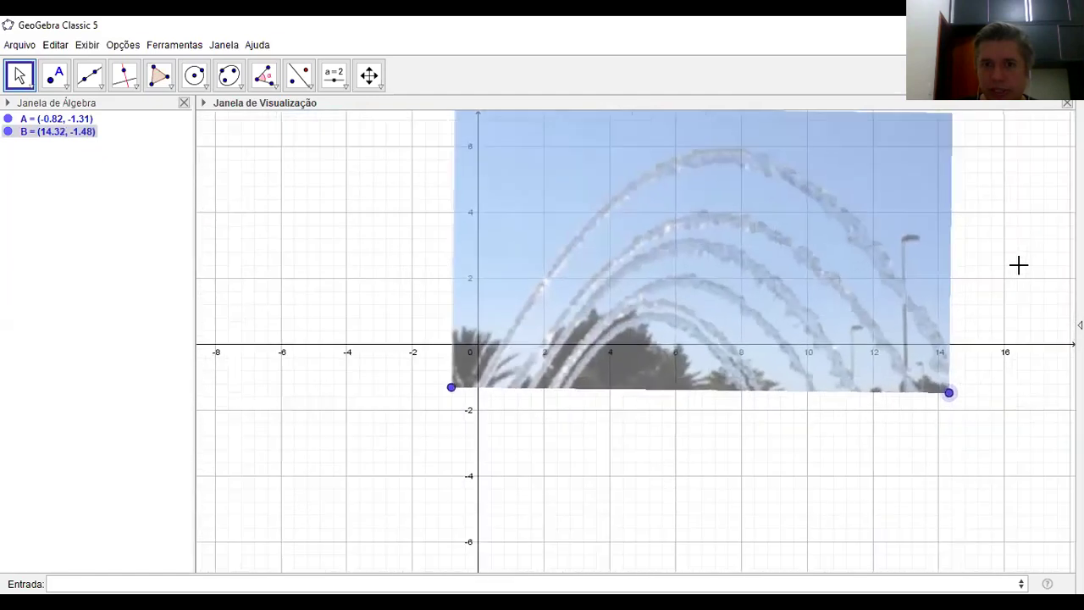
{"action": "left_click", "coordinate": [1050, 176]}
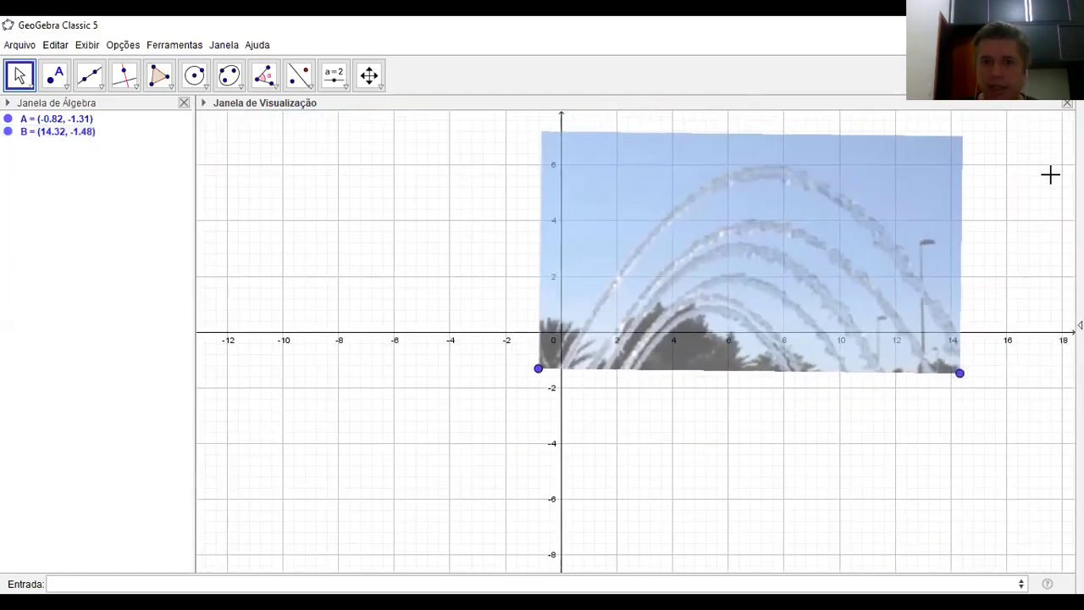
{"action": "left_click_drag", "start_coordinate": [963, 376], "coordinate": [962, 379]}
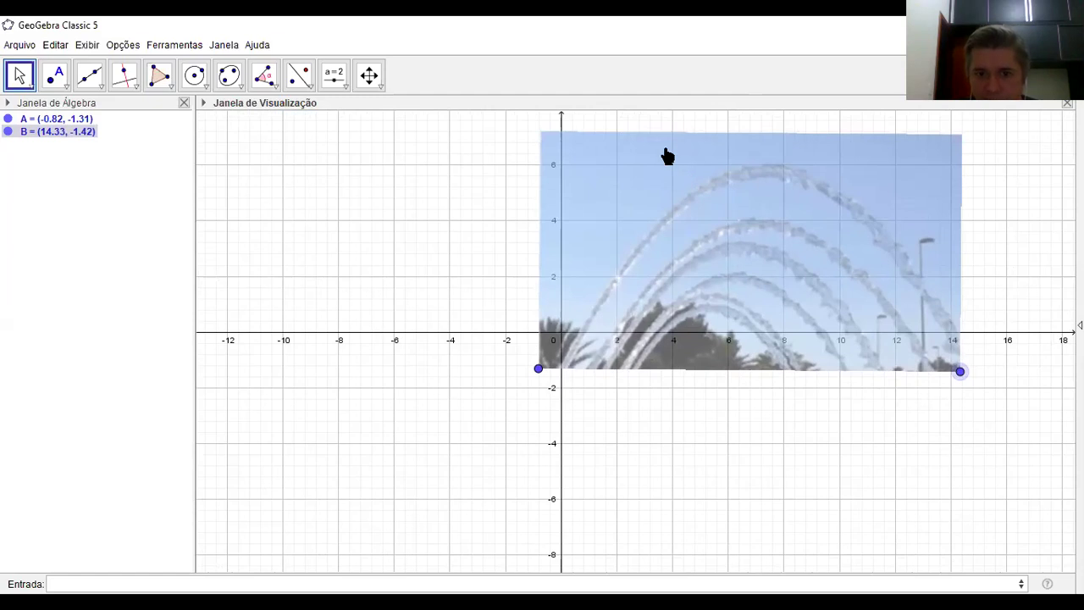
- Enlarge, level and reposition the fountain image so its lower corners sit at about (-3.77, -2.36) and (12.34, -2.33)
{"action": "left_click_drag", "start_coordinate": [666, 153], "coordinate": [591, 174]}
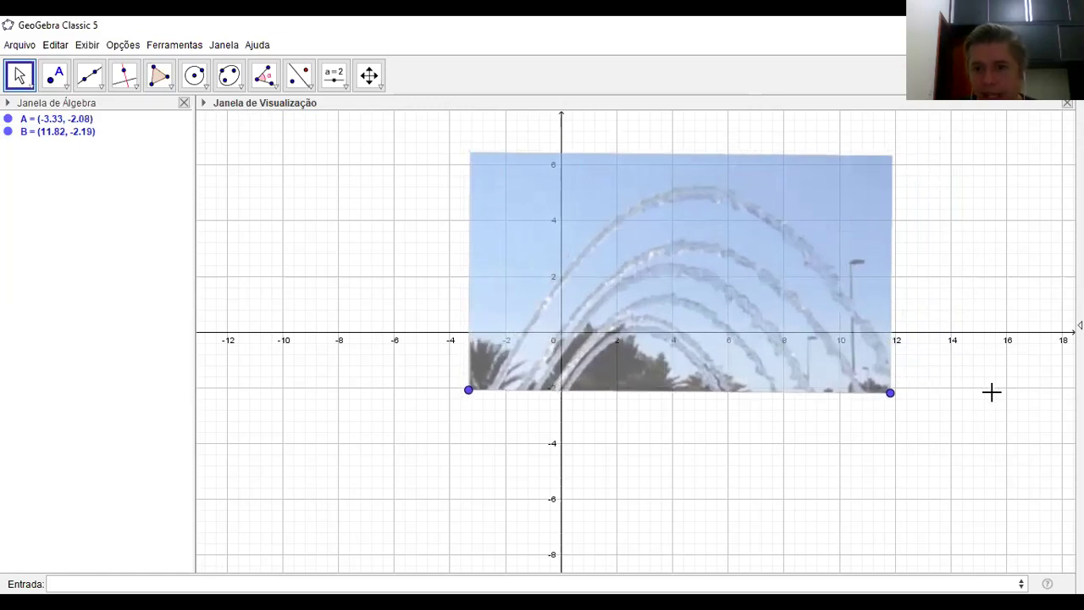
{"action": "left_click_drag", "start_coordinate": [895, 400], "coordinate": [918, 405]}
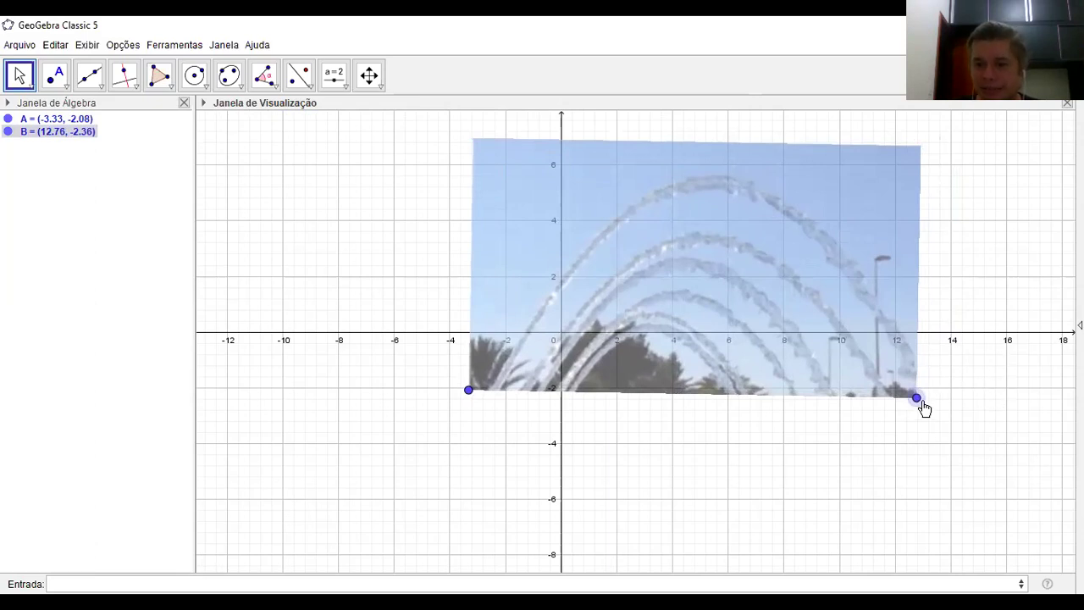
{"action": "left_click_drag", "start_coordinate": [917, 398], "coordinate": [922, 399]}
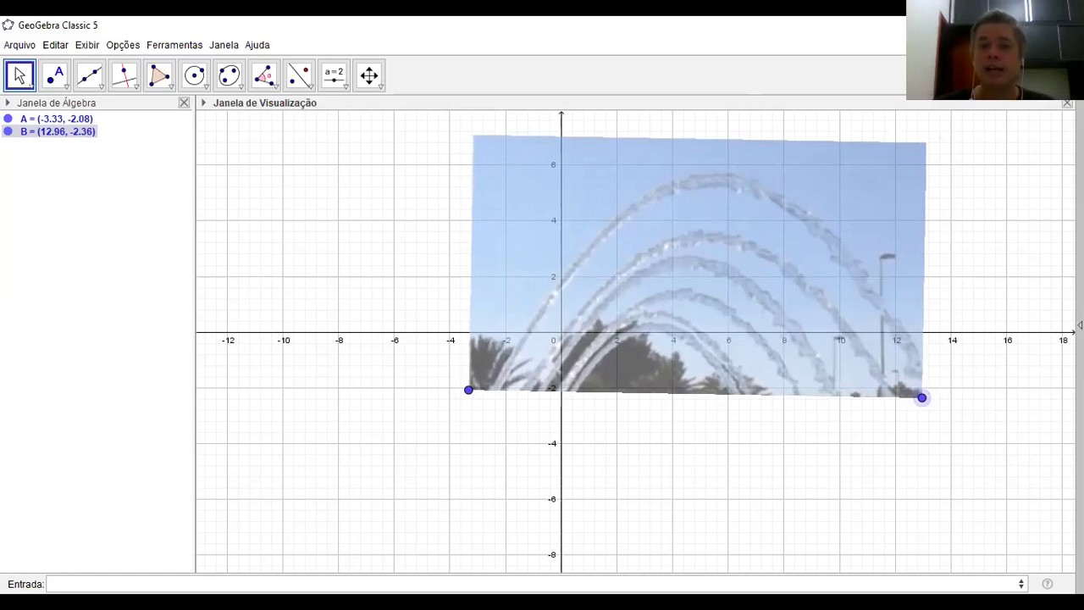
{"action": "mouse_move", "coordinate": [870, 198]}
{"action": "left_mouse_down"}
{"action": "mouse_move", "coordinate": [884, 195]}
{"action": "mouse_move", "coordinate": [878, 188]}
{"action": "left_mouse_up"}
{"action": "left_click_drag", "start_coordinate": [481, 390], "coordinate": [488, 398]}
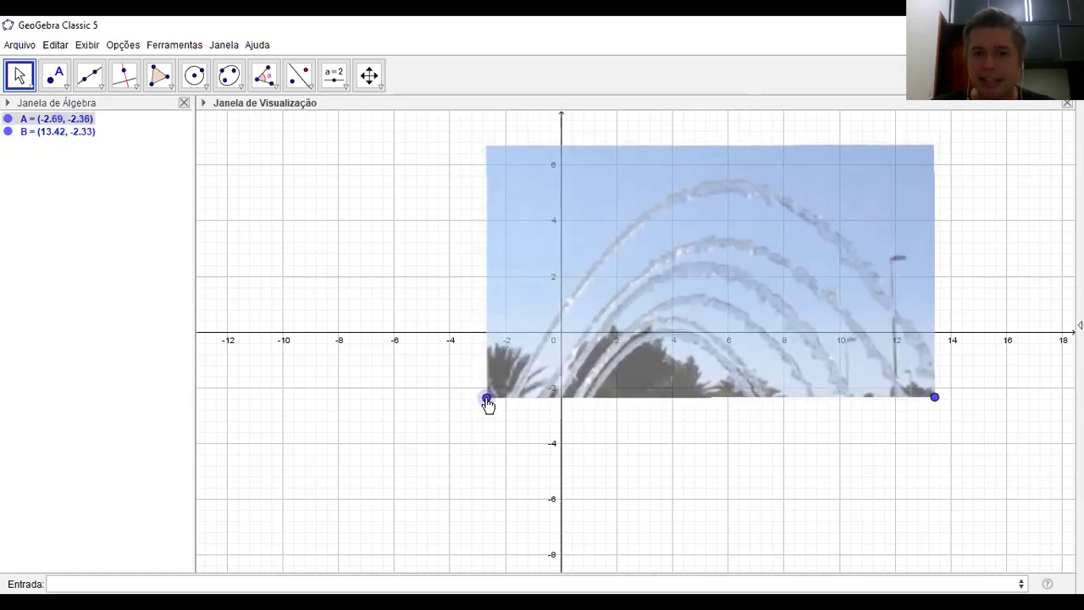
{"action": "left_click_drag", "start_coordinate": [682, 245], "coordinate": [661, 244]}
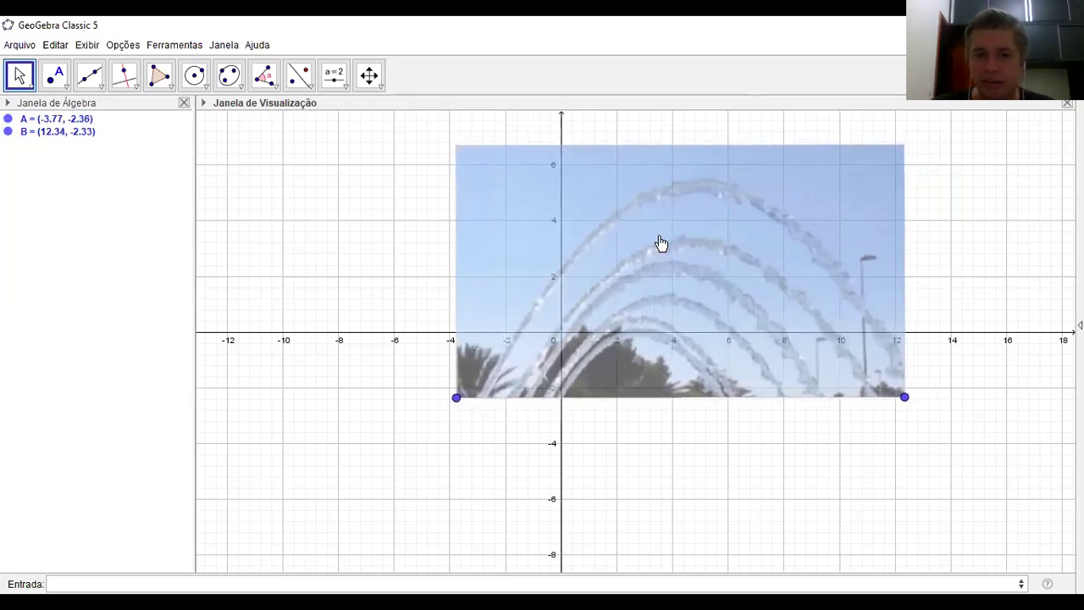
- Place three points along the second-highest water arc: (0, 0), about (4.84, 3.31) near its peak, and (10, 0)
{"action": "left_click", "coordinate": [55, 77]}
{"action": "left_click", "coordinate": [561, 333]}
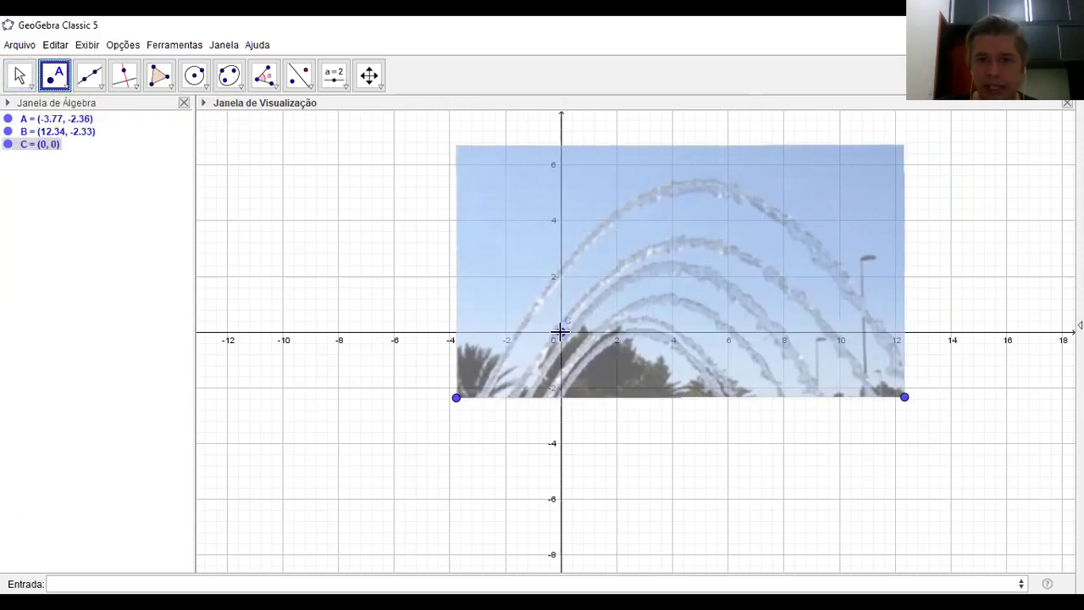
{"action": "left_click", "coordinate": [695, 240]}
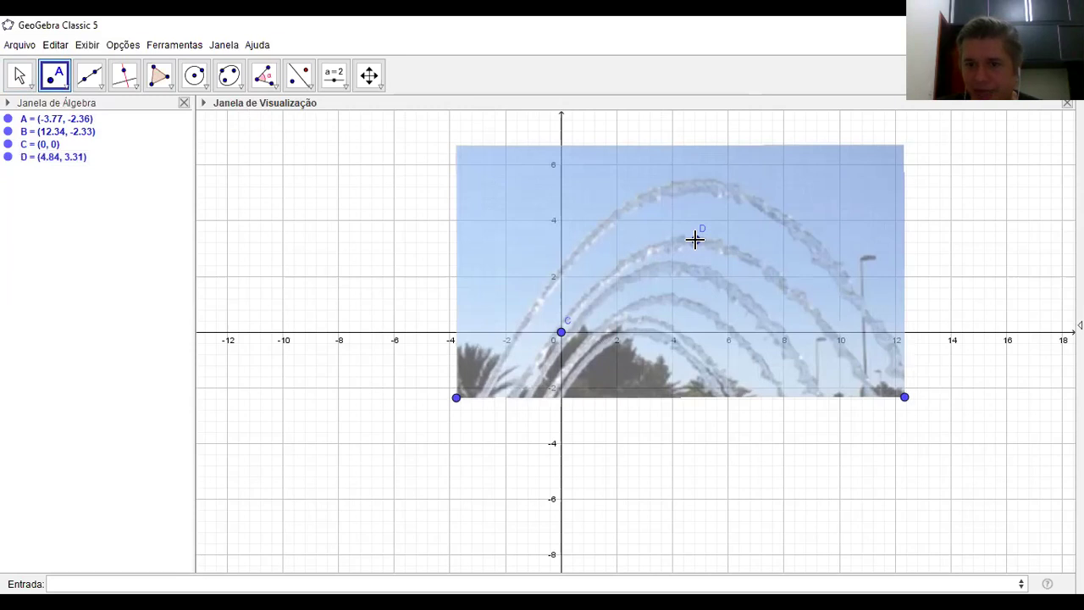
{"action": "left_click", "coordinate": [838, 337]}
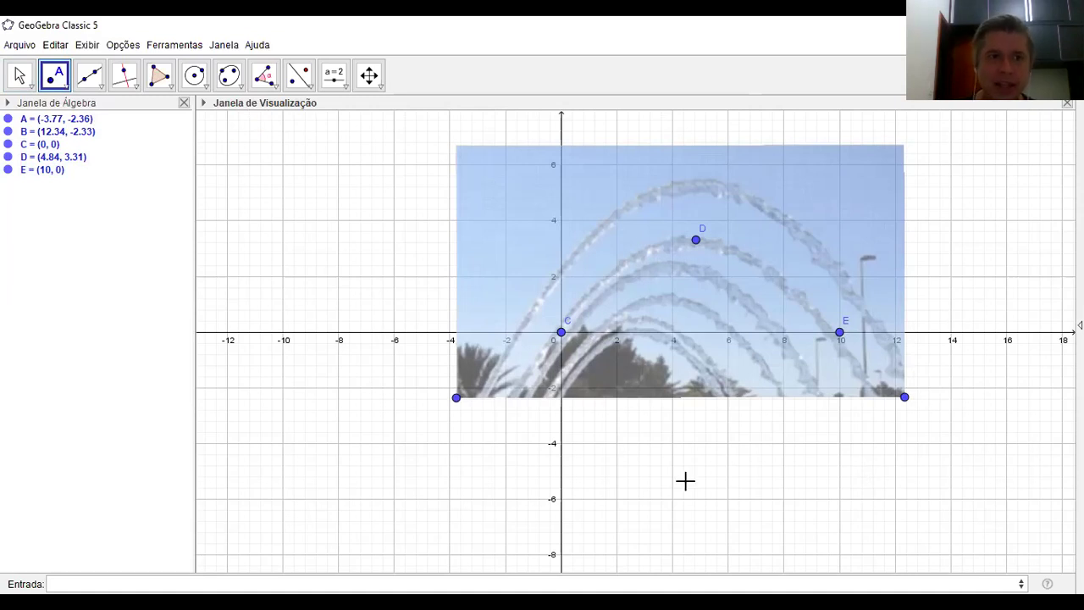
- Create a list from the three points C, D and E on the water arc
{"action": "left_click", "coordinate": [264, 76]}
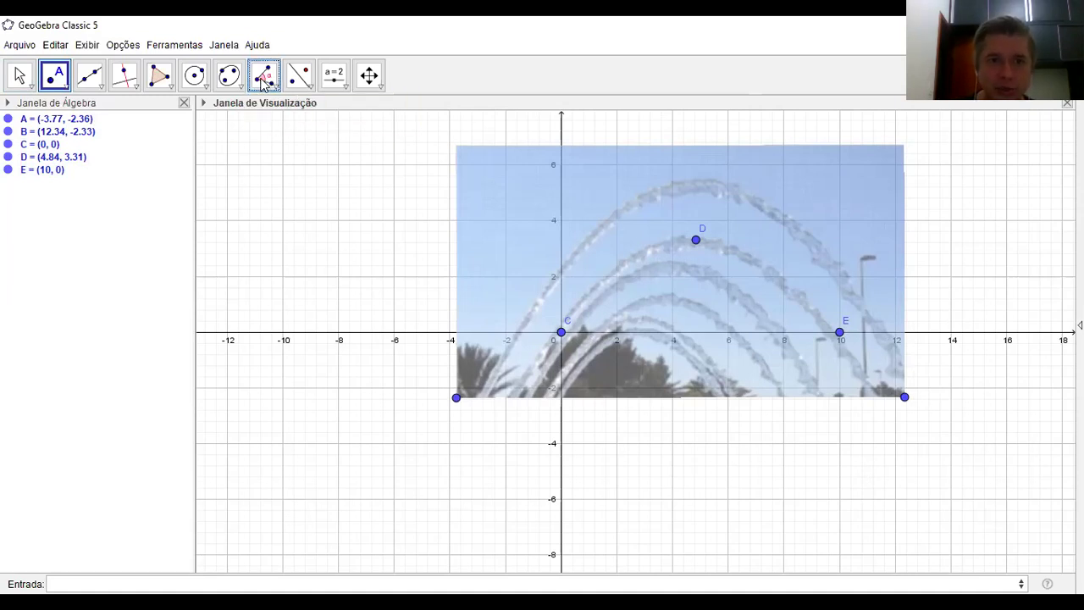
{"action": "left_click", "coordinate": [265, 77]}
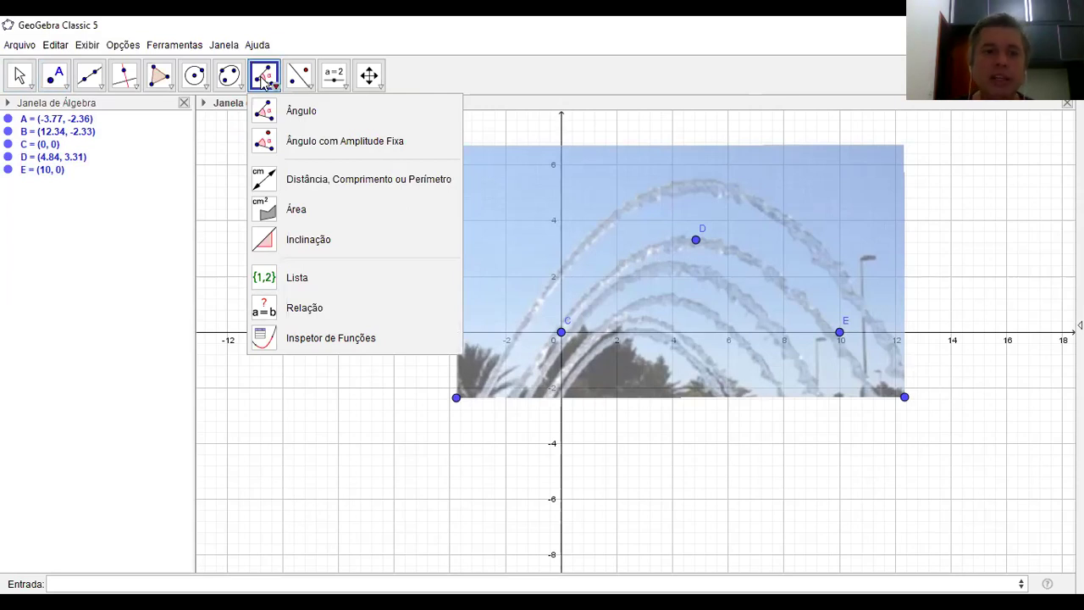
{"action": "left_click", "coordinate": [291, 278]}
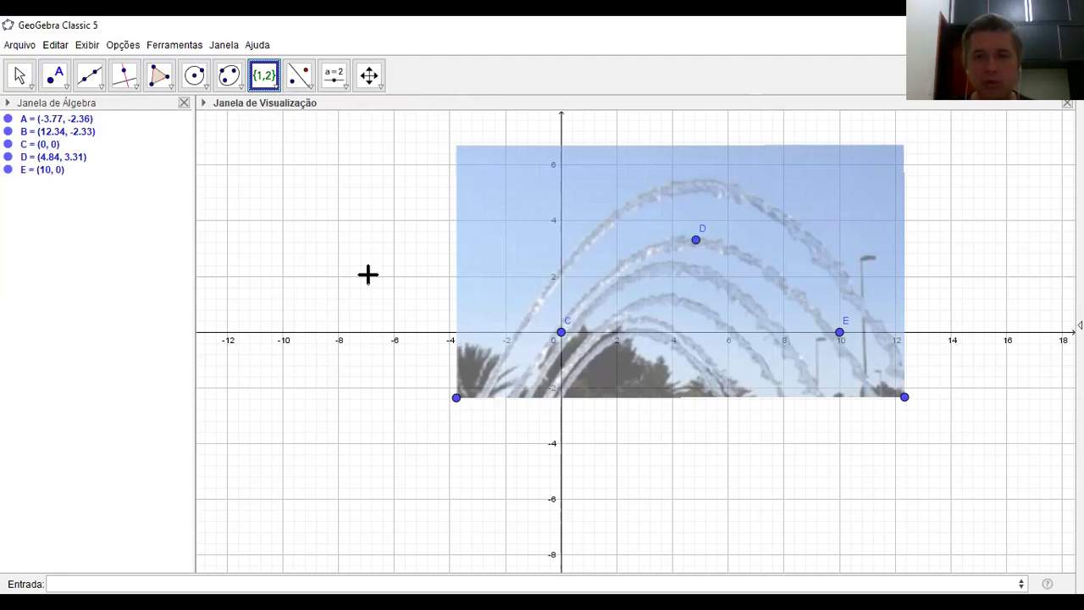
{"action": "left_click_drag", "start_coordinate": [387, 173], "coordinate": [983, 356]}
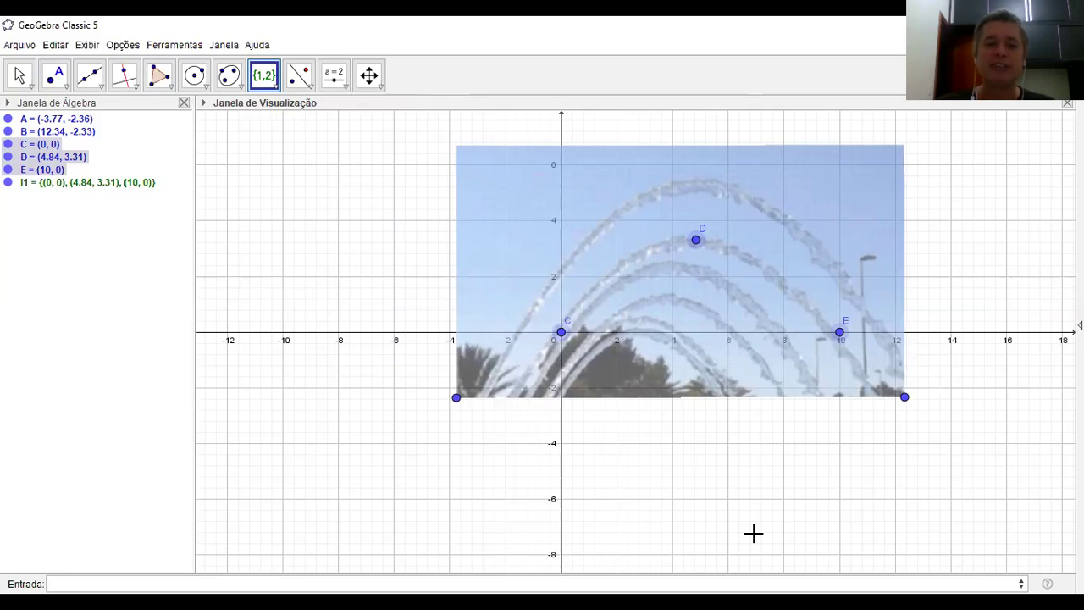
- Plot the parabola through the three arc points by entering the command Polinômio(C,D,E)
{"action": "left_click", "coordinate": [51, 584]}
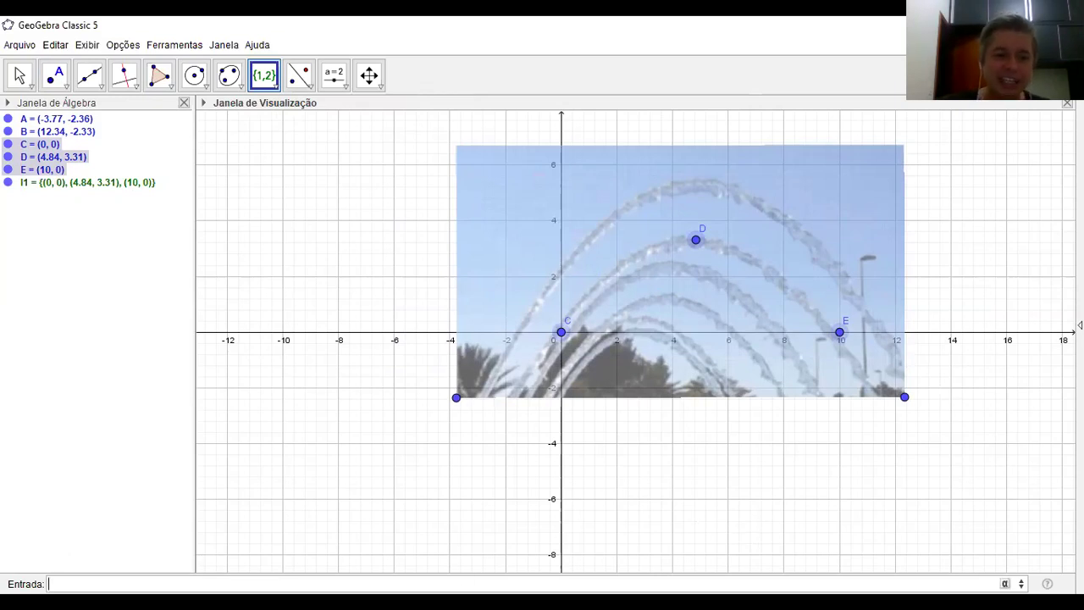
{"action": "type", "text": "polin"}
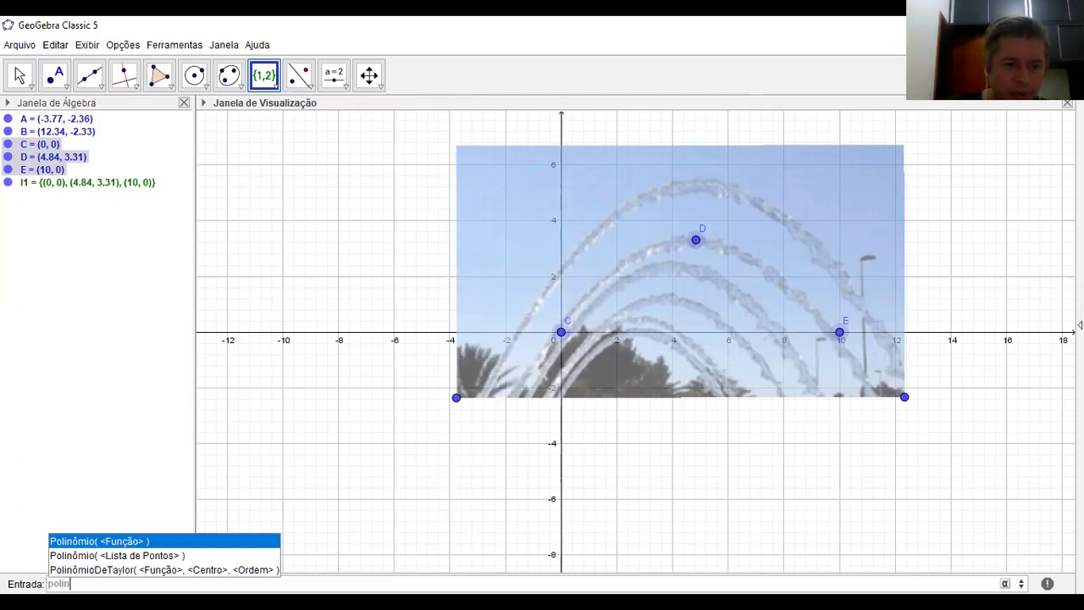
{"action": "left_click", "coordinate": [87, 557]}
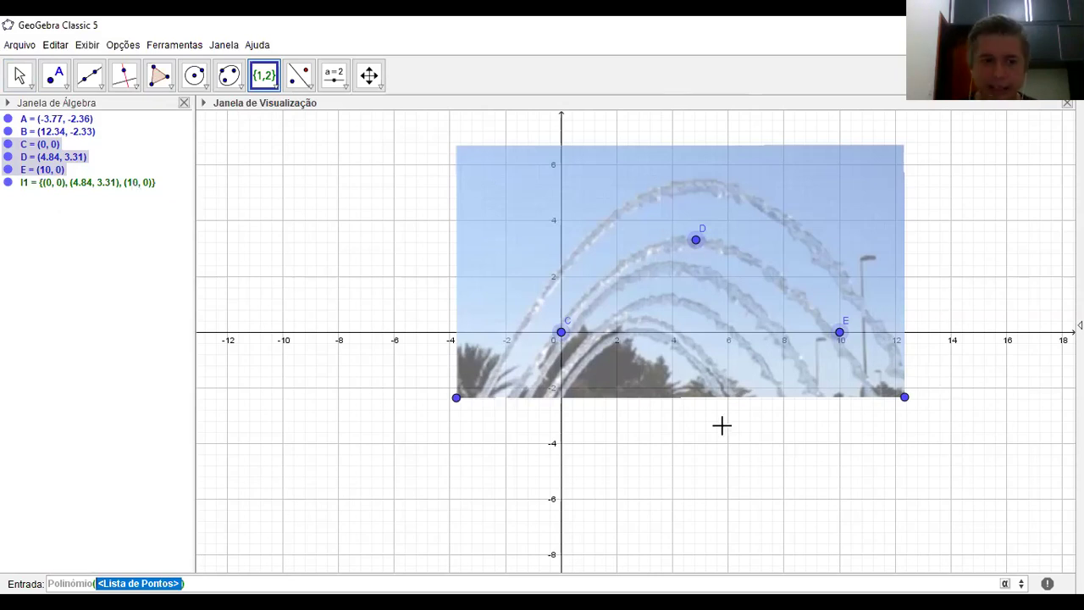
{"action": "left_click_drag", "start_coordinate": [97, 583], "coordinate": [180, 583]}
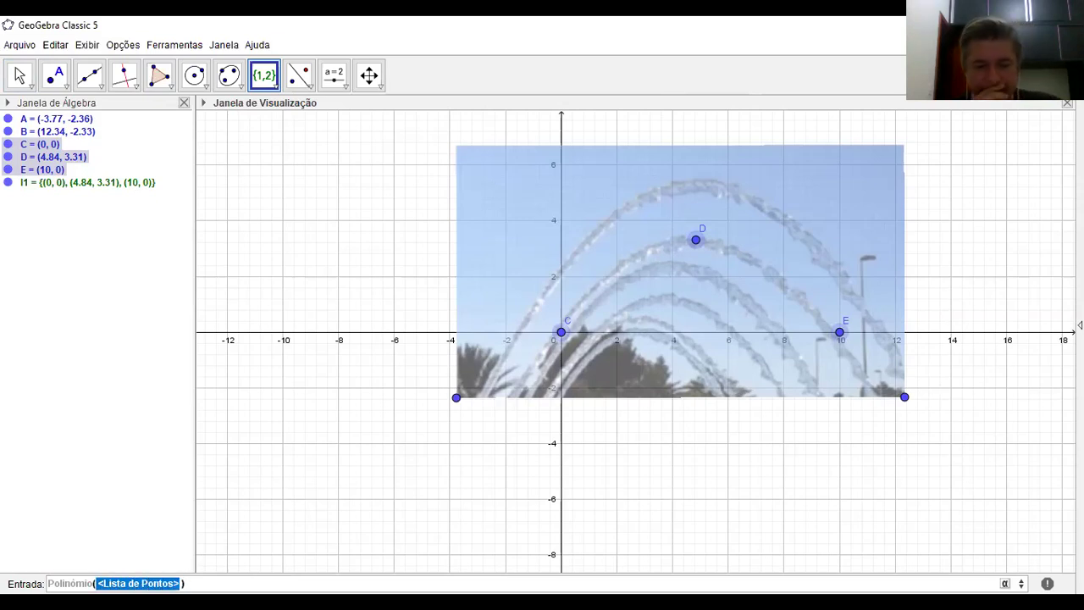
{"action": "type", "text": "C,D,E"}
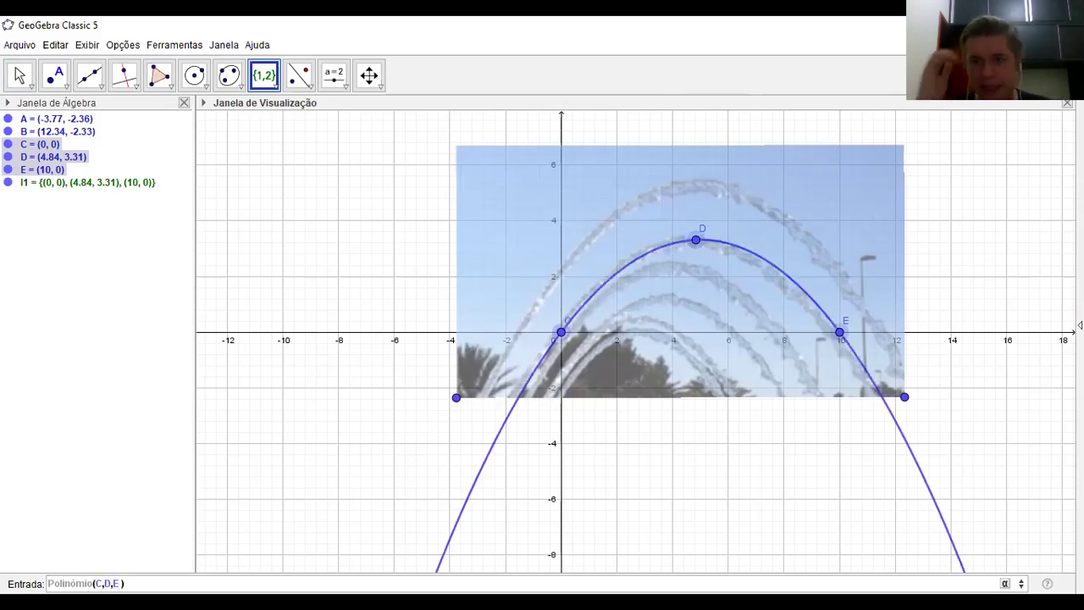
{"action": "key", "text": "Return"}
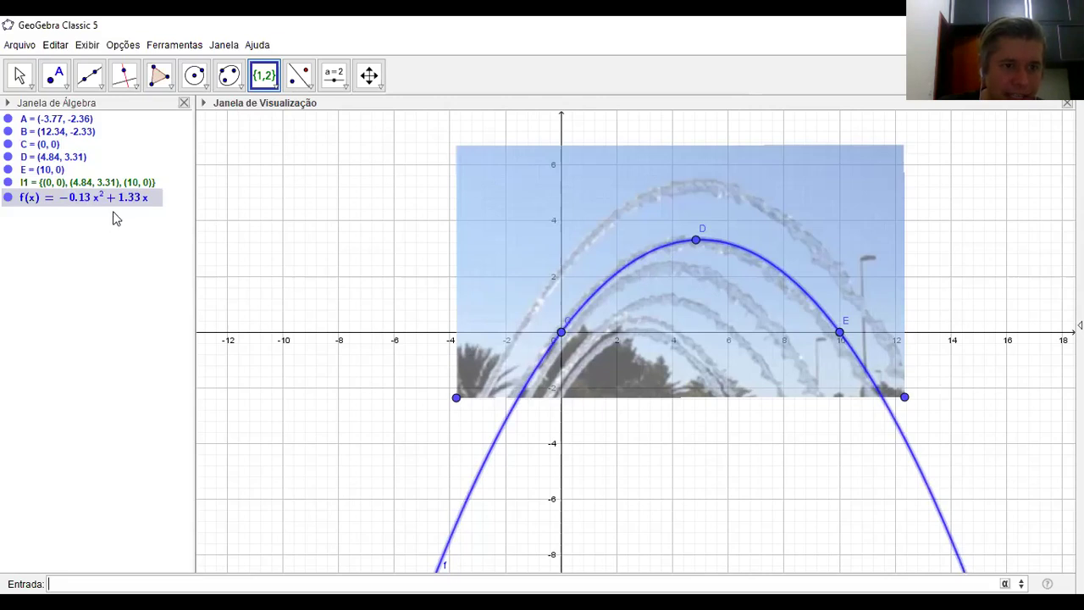
- Change the parabola's colour to red (#FF0000) and close its properties
{"action": "right_click", "coordinate": [801, 293]}
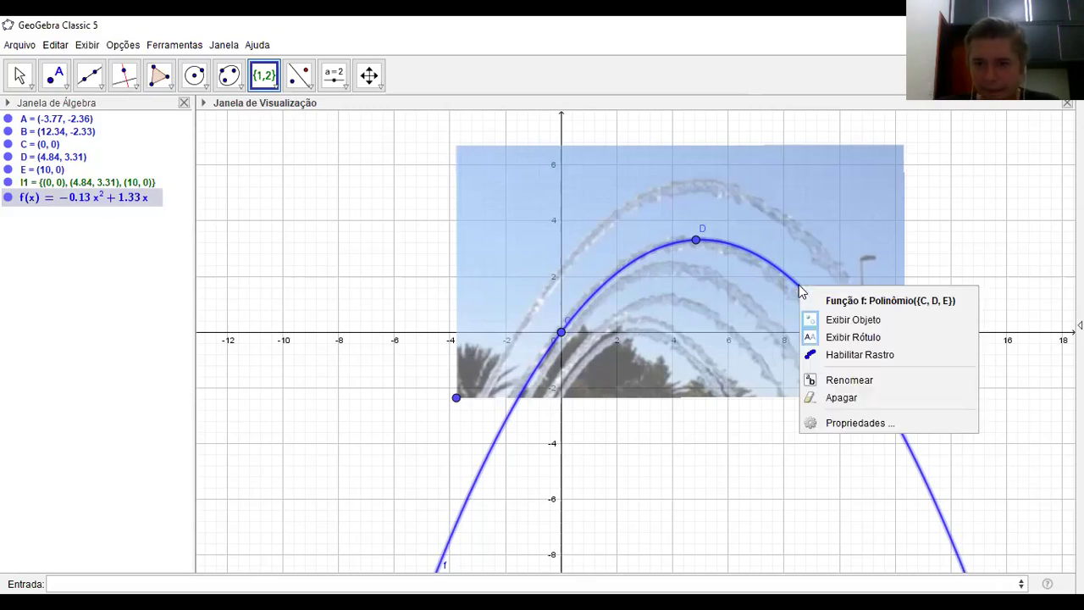
{"action": "left_click", "coordinate": [832, 428]}
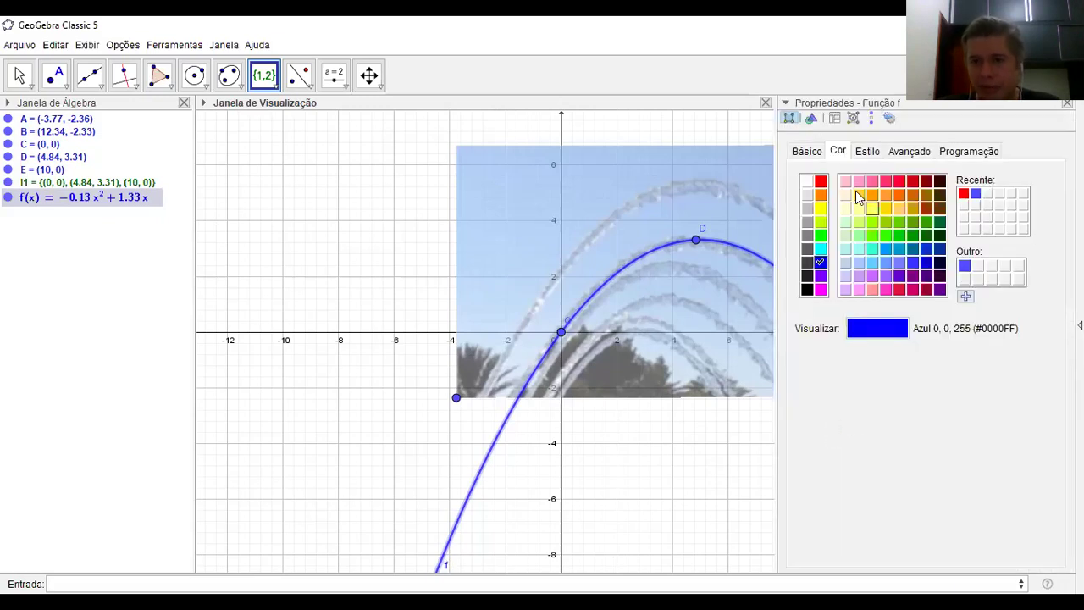
{"action": "left_click", "coordinate": [821, 182]}
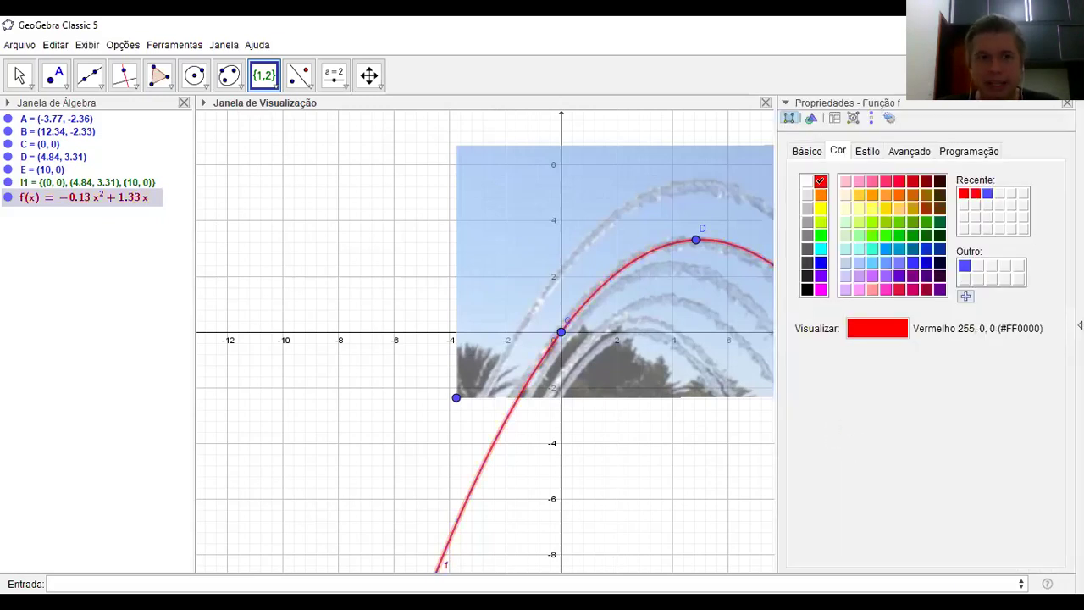
{"action": "key", "text": "Escape"}
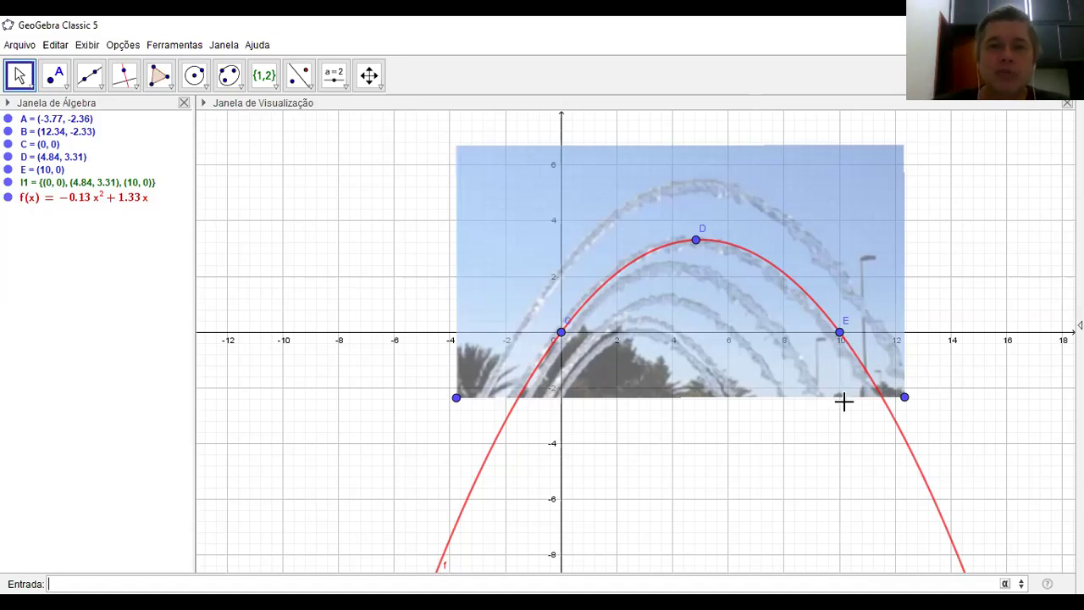
- Close the fountain construction without saving the changes and start from a blank construction
{"action": "left_click", "coordinate": [23, 48]}
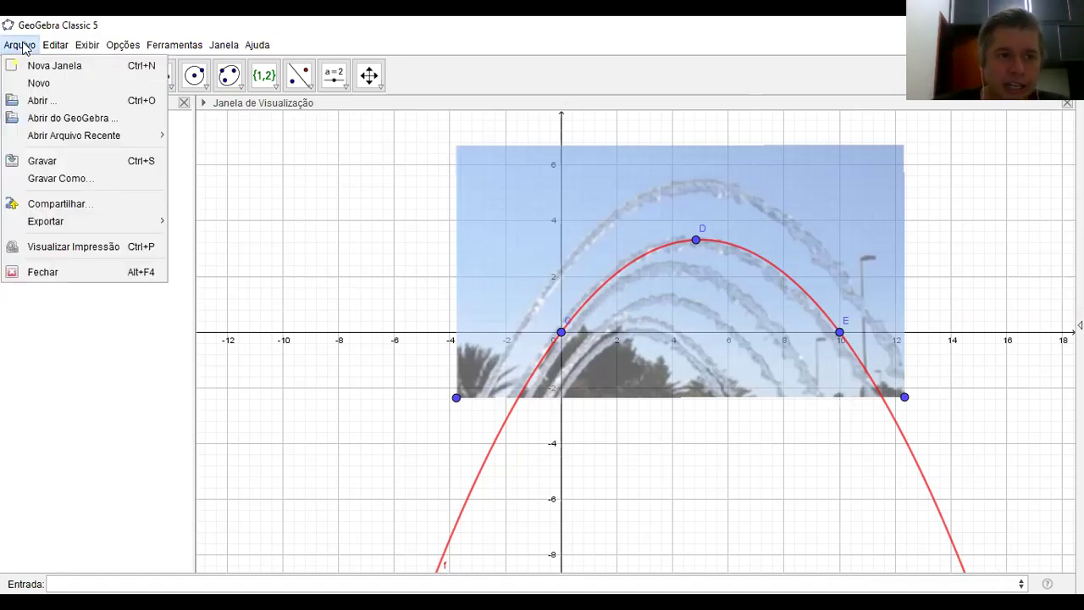
{"action": "key", "text": "Escape"}
{"action": "key", "text": "alt+F4"}
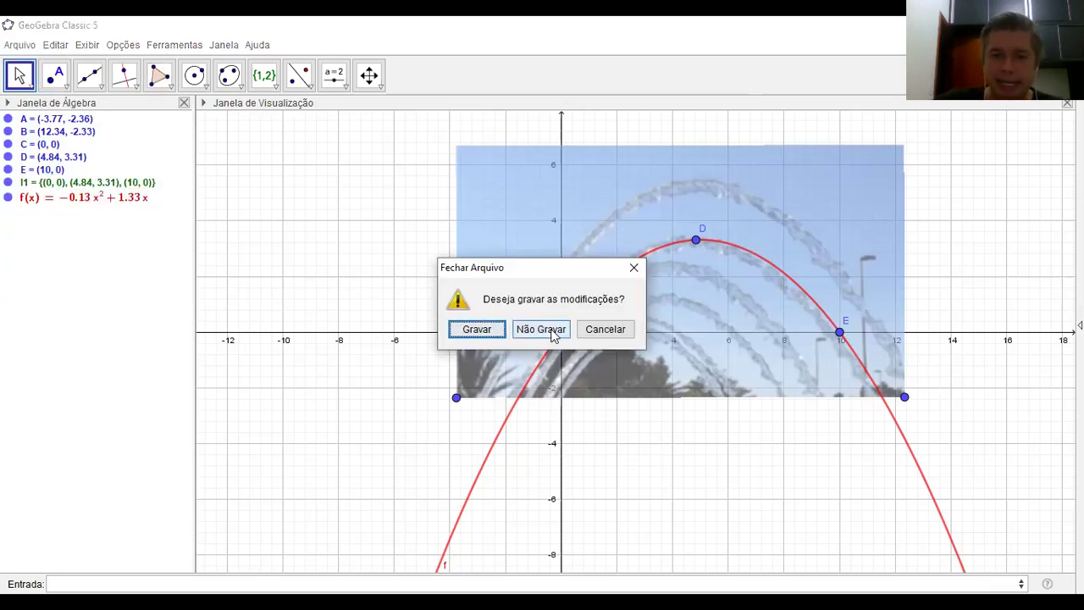
{"action": "left_click", "coordinate": [549, 331]}
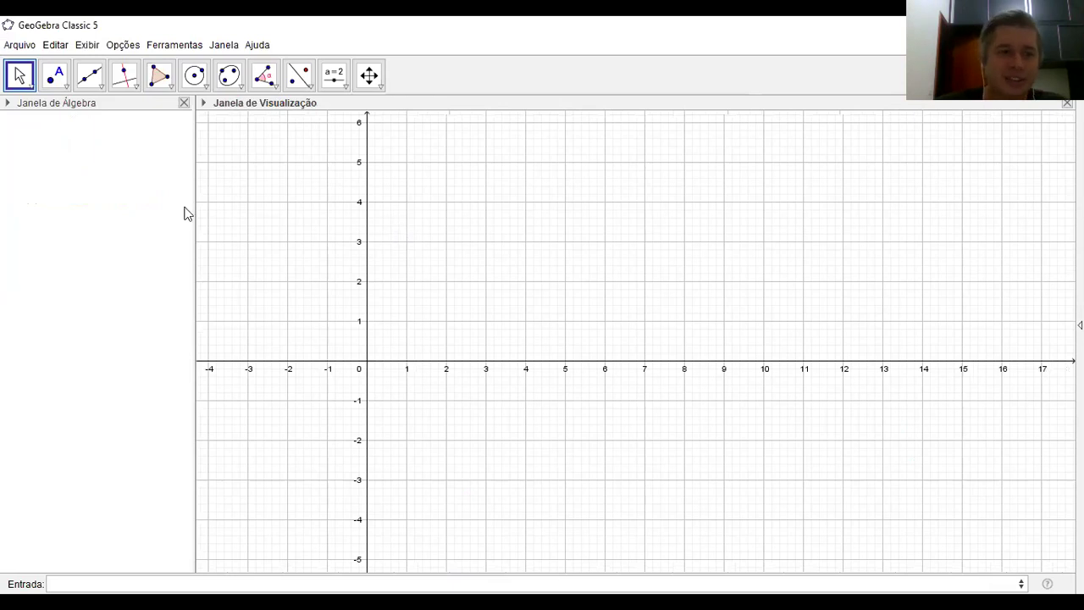
- Insert the bridge photo Ponte from the desktop into the blank construction
{"action": "left_click", "coordinate": [53, 44]}
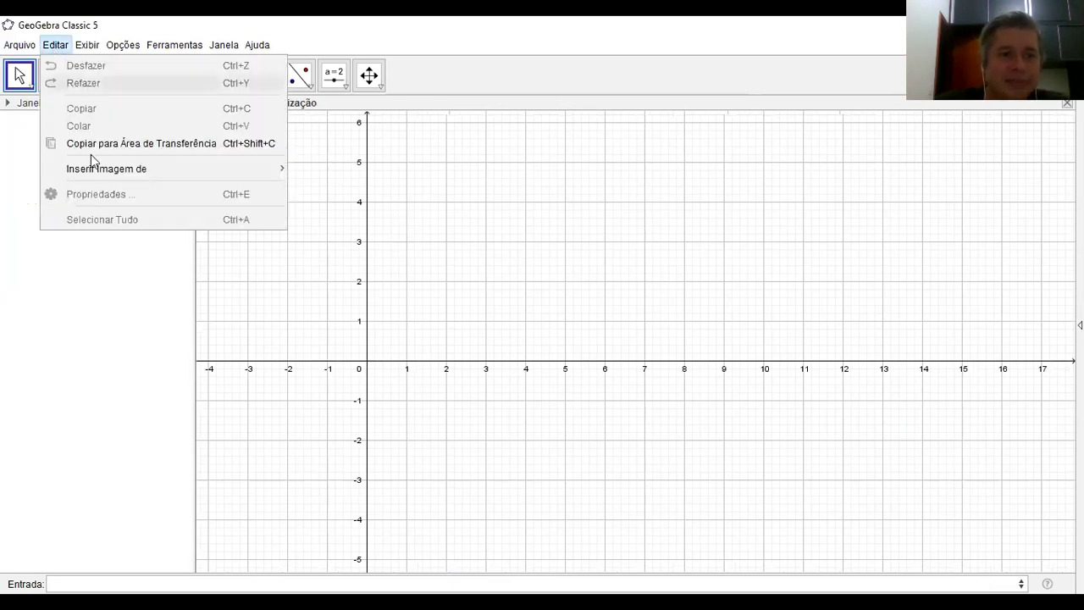
{"action": "mouse_move", "coordinate": [101, 168]}
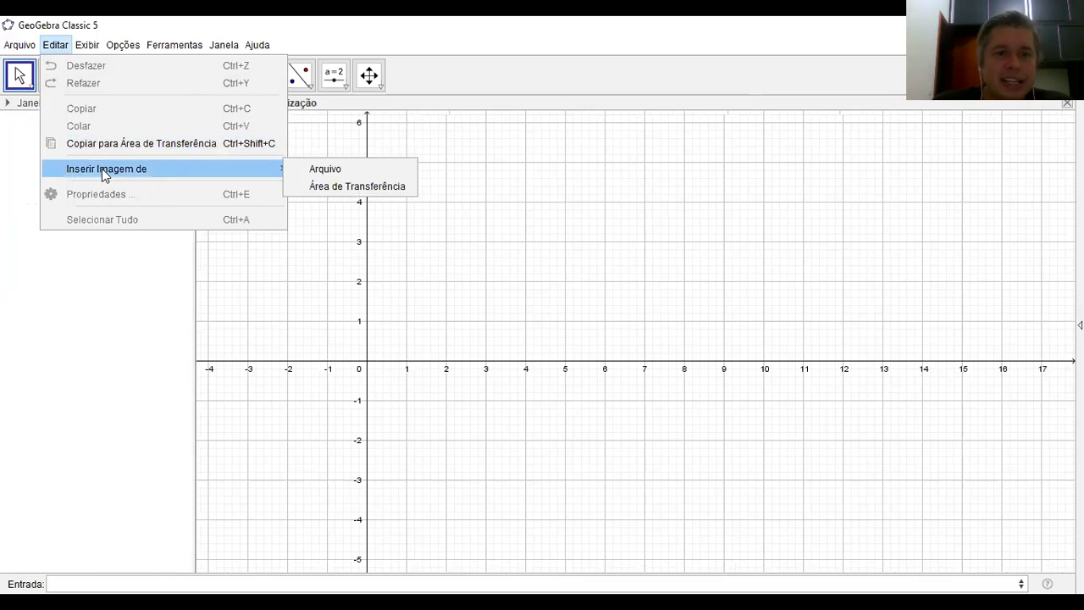
{"action": "left_click", "coordinate": [324, 169]}
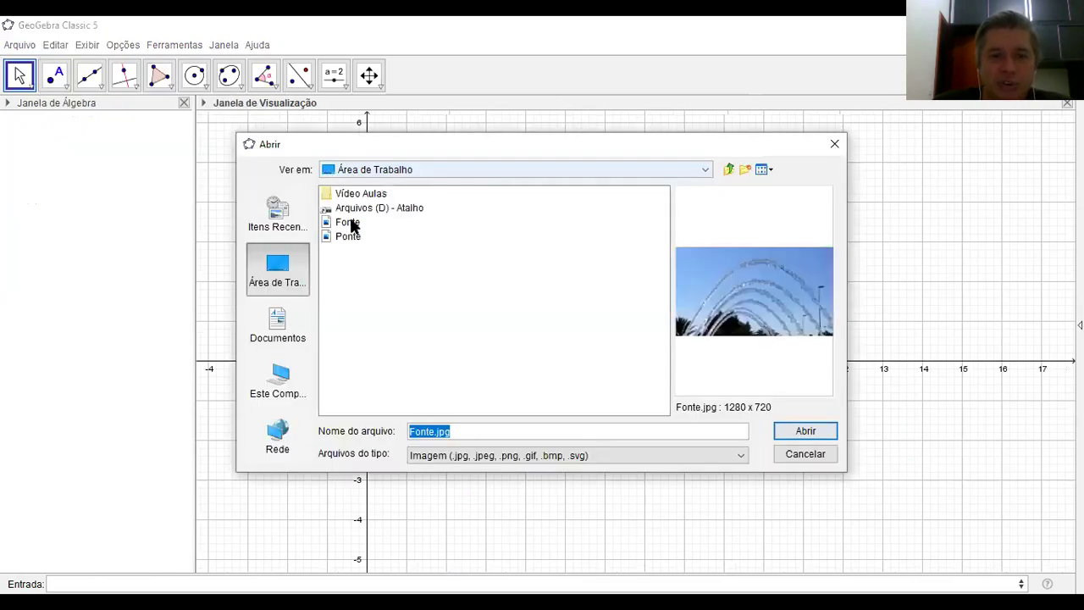
{"action": "left_click", "coordinate": [354, 237]}
{"action": "left_click", "coordinate": [821, 433]}
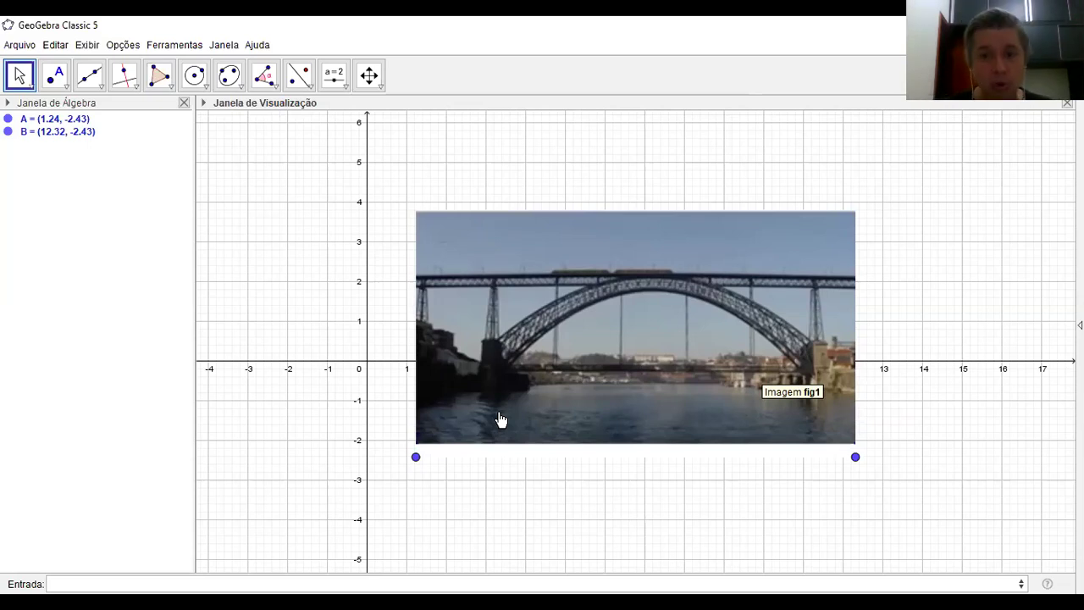
- Reduce the bridge image's Transparência setting to about 60 and close its properties
{"action": "right_click", "coordinate": [581, 343]}
{"action": "left_click", "coordinate": [633, 480]}
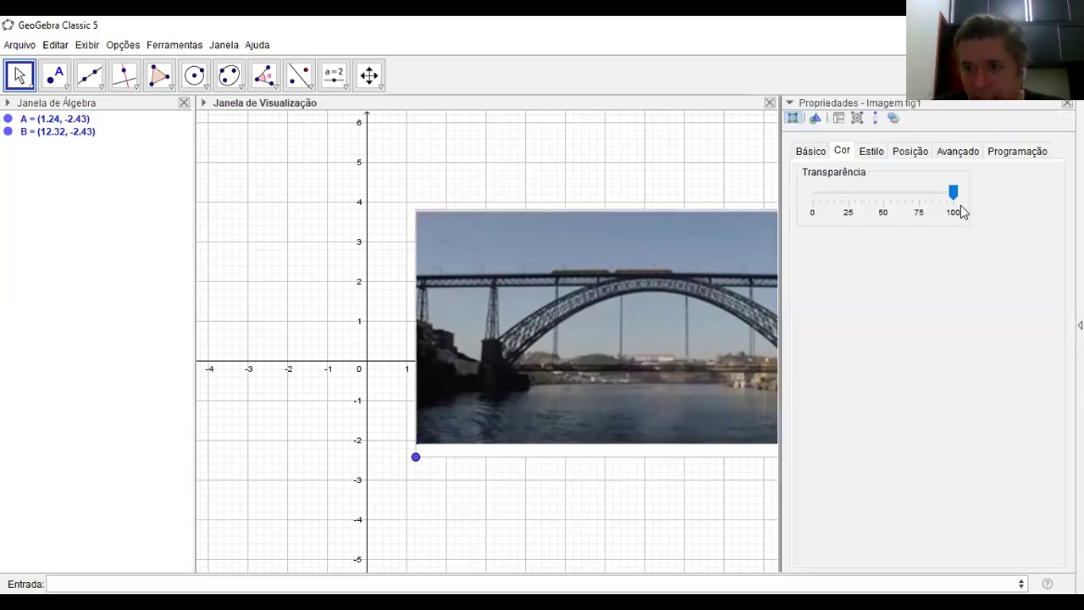
{"action": "left_click_drag", "start_coordinate": [953, 194], "coordinate": [902, 209]}
{"action": "left_click", "coordinate": [902, 209]}
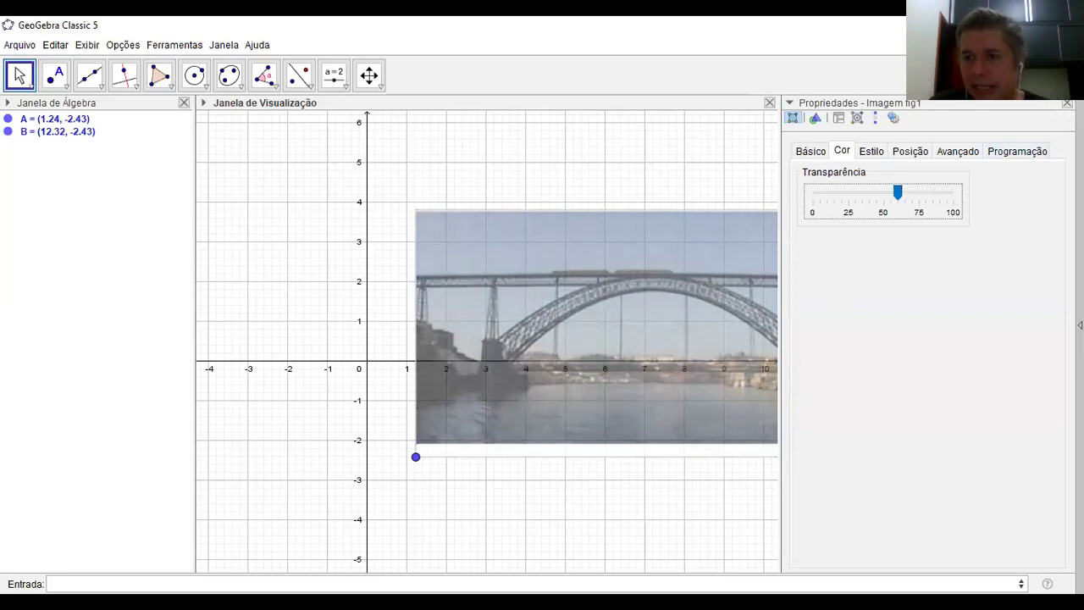
{"action": "left_click", "coordinate": [1066, 103]}
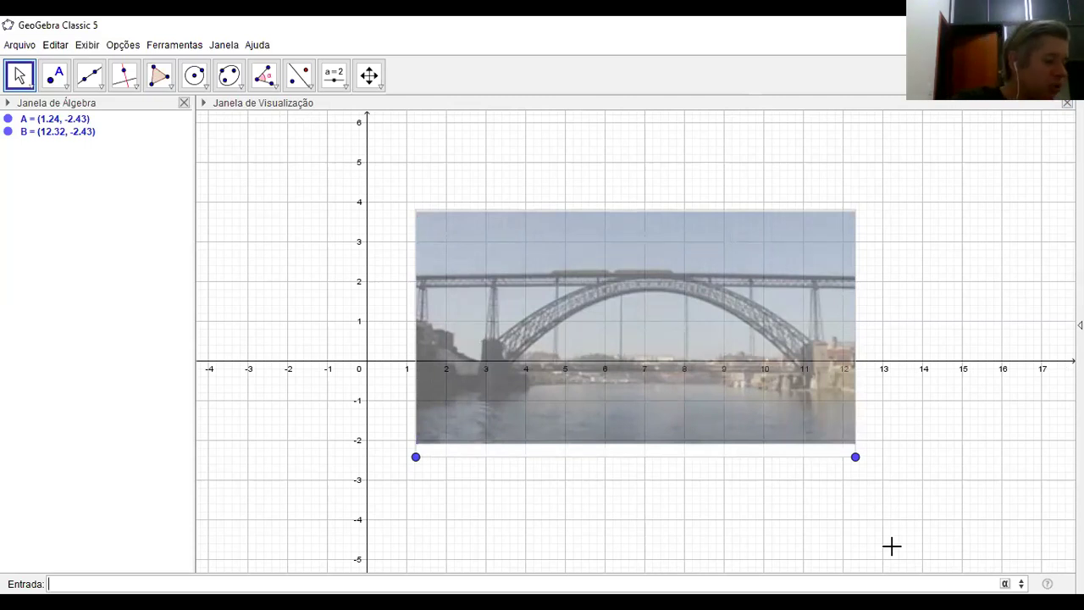
- Enlarge the bridge image to about 17 units wide and move it so the arch's left base sits at the origin
{"action": "left_click_drag", "start_coordinate": [537, 235], "coordinate": [472, 212]}
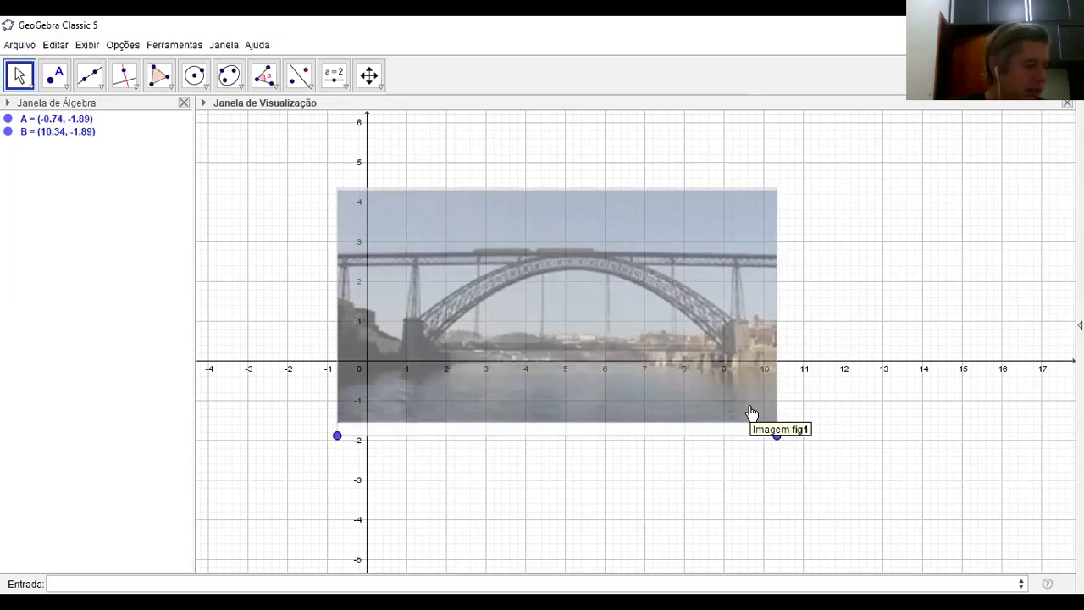
{"action": "left_click", "coordinate": [779, 438]}
{"action": "left_click_drag", "start_coordinate": [779, 439], "coordinate": [1021, 440]}
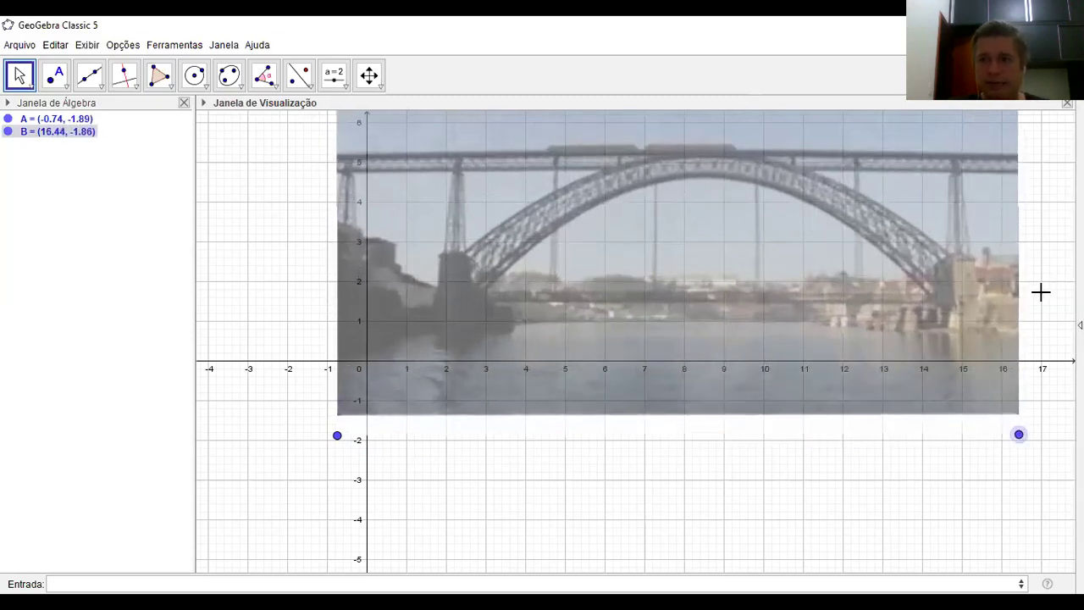
{"action": "scroll", "coordinate": [1006, 322], "scroll_direction": "up", "scroll_amount": 1}
{"action": "scroll", "coordinate": [1006, 322], "scroll_direction": "down", "scroll_amount": 5}
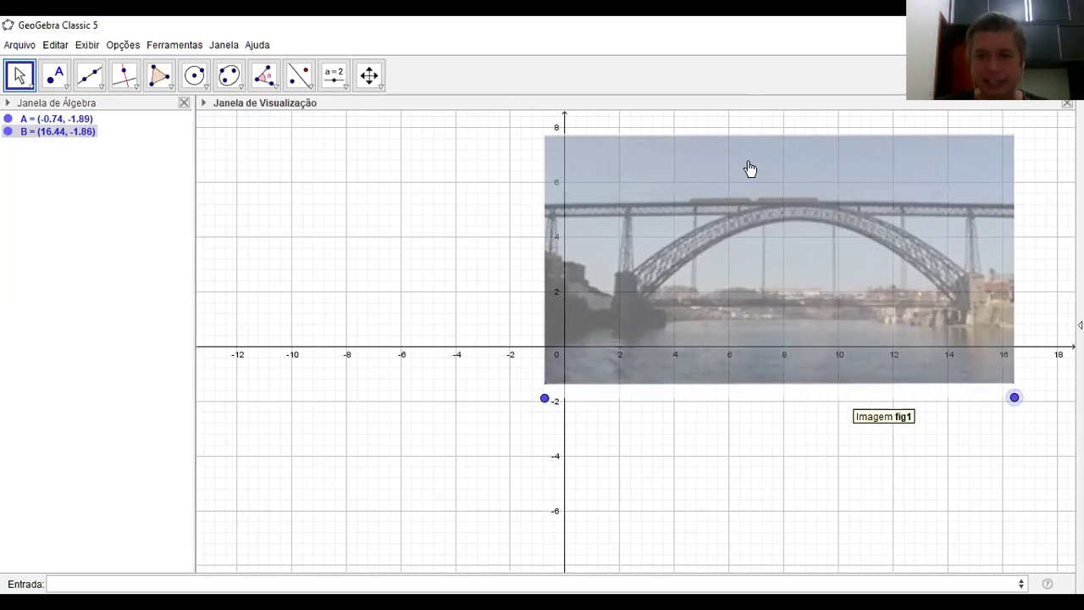
{"action": "left_click_drag", "start_coordinate": [751, 162], "coordinate": [703, 209]}
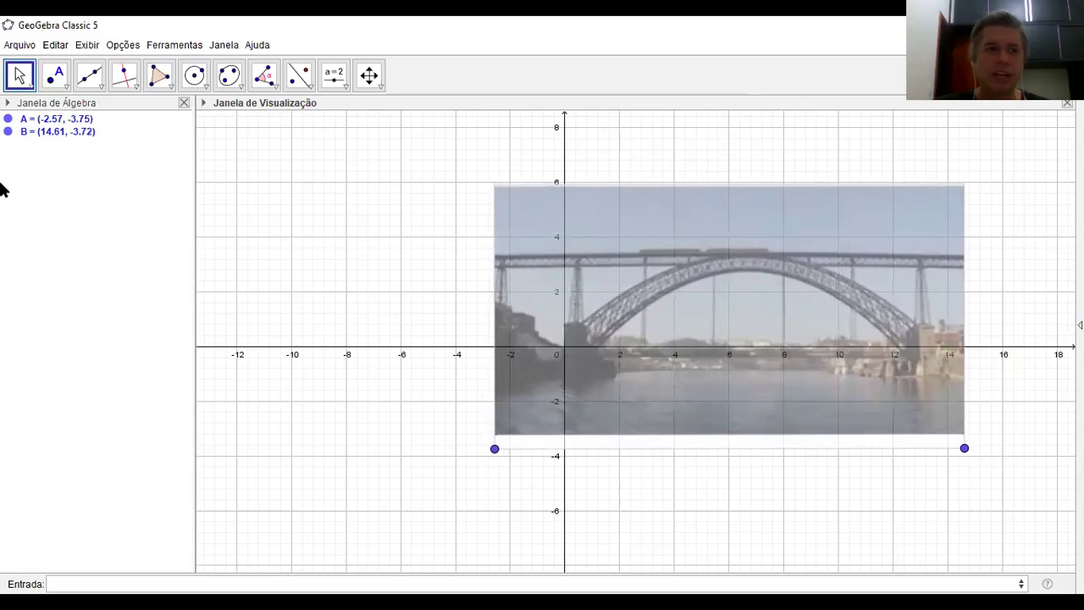
- Place three points on the bridge arch: (0, 0) at the left base, about (6.76, 3.4) at the crown and (12.89, 0.04) at the right base
{"action": "left_click", "coordinate": [54, 78]}
{"action": "left_click", "coordinate": [565, 347]}
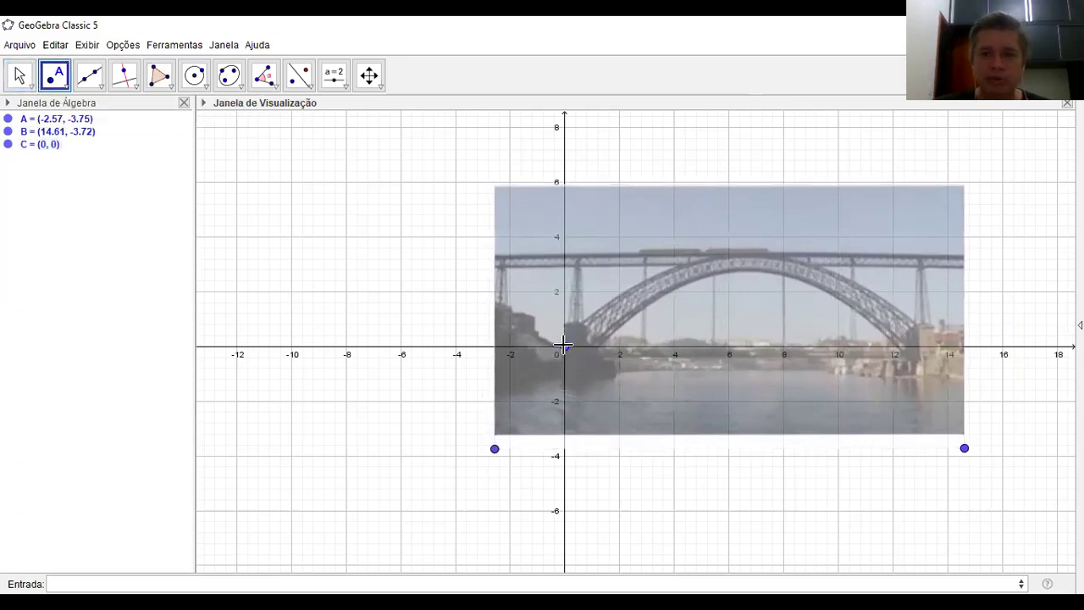
{"action": "left_click", "coordinate": [750, 253]}
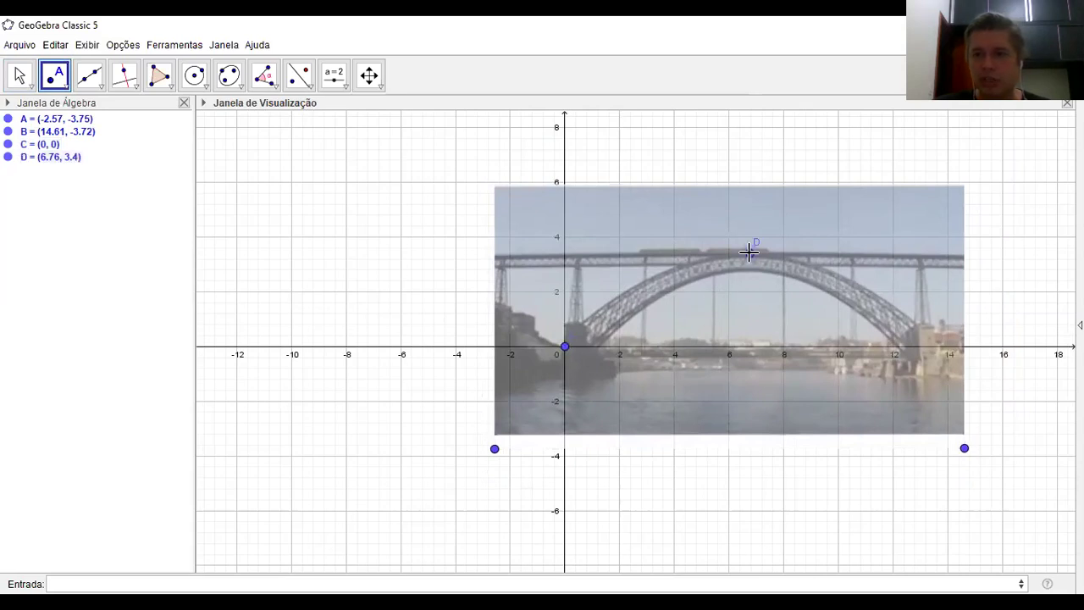
{"action": "left_click", "coordinate": [917, 345]}
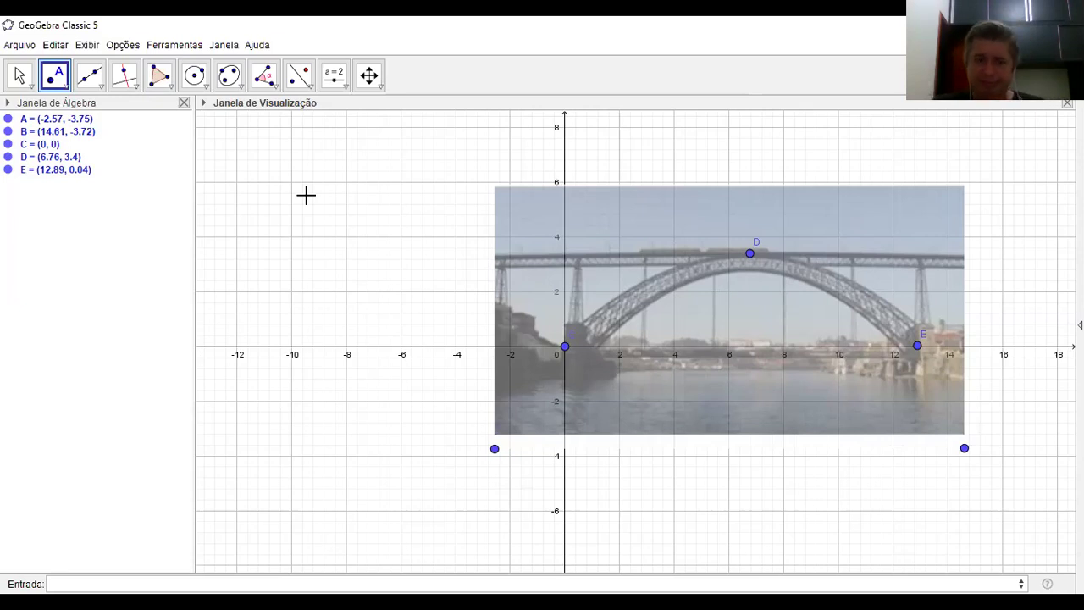
- Create a list from the three points C, D and E on the bridge arch
{"action": "left_click", "coordinate": [266, 77]}
{"action": "left_click", "coordinate": [266, 76]}
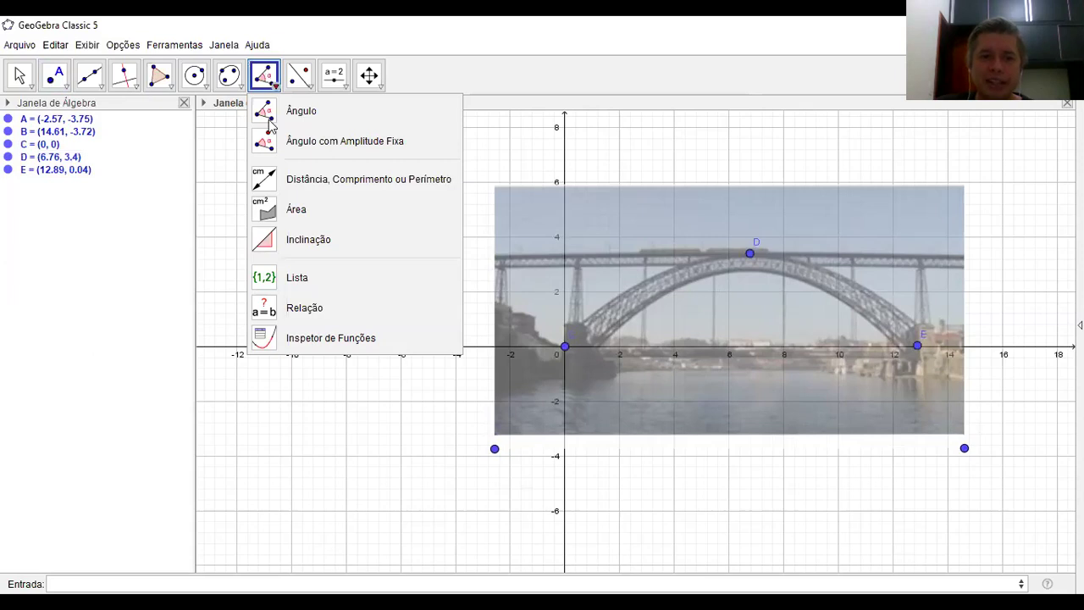
{"action": "left_click", "coordinate": [294, 280]}
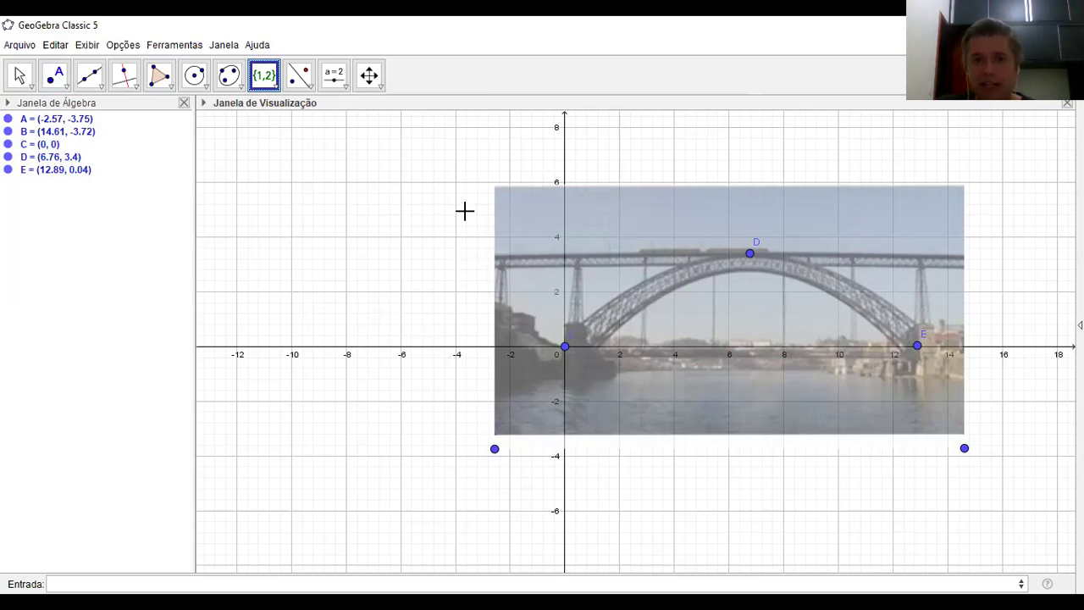
{"action": "left_click_drag", "start_coordinate": [458, 208], "coordinate": [1011, 364]}
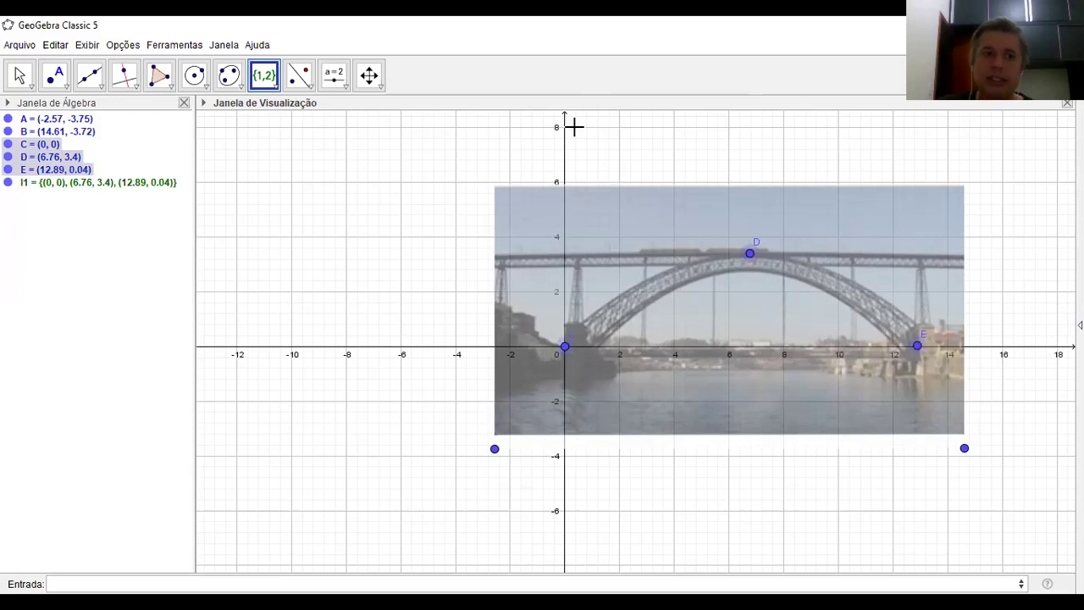
- Plot the parabola through the three bridge points by entering the command Polinômio(C,D,E)
{"action": "left_click", "coordinate": [98, 579]}
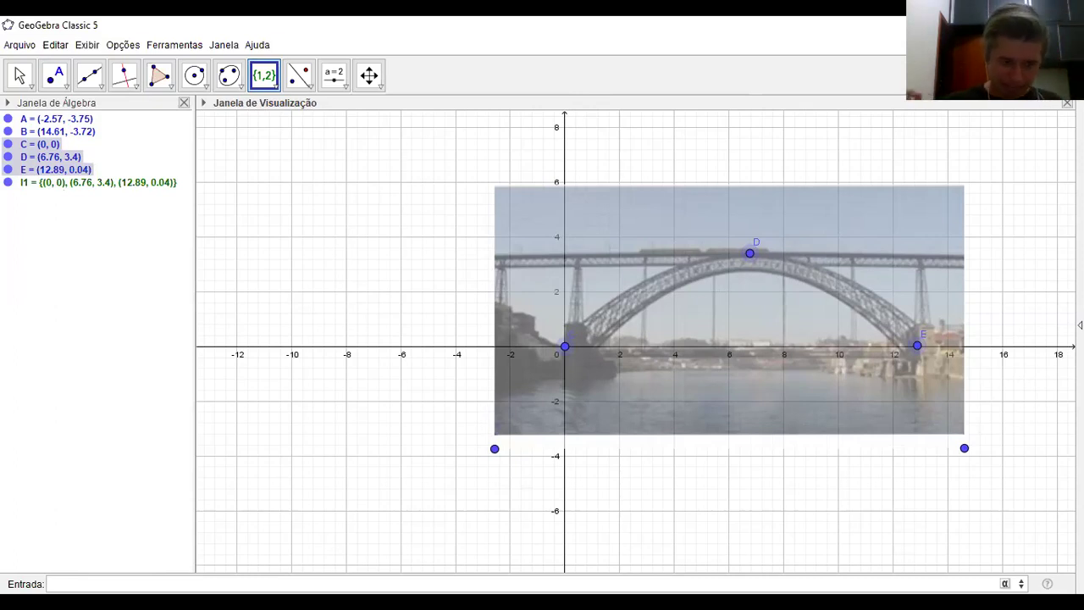
{"action": "type", "text": "Polin"}
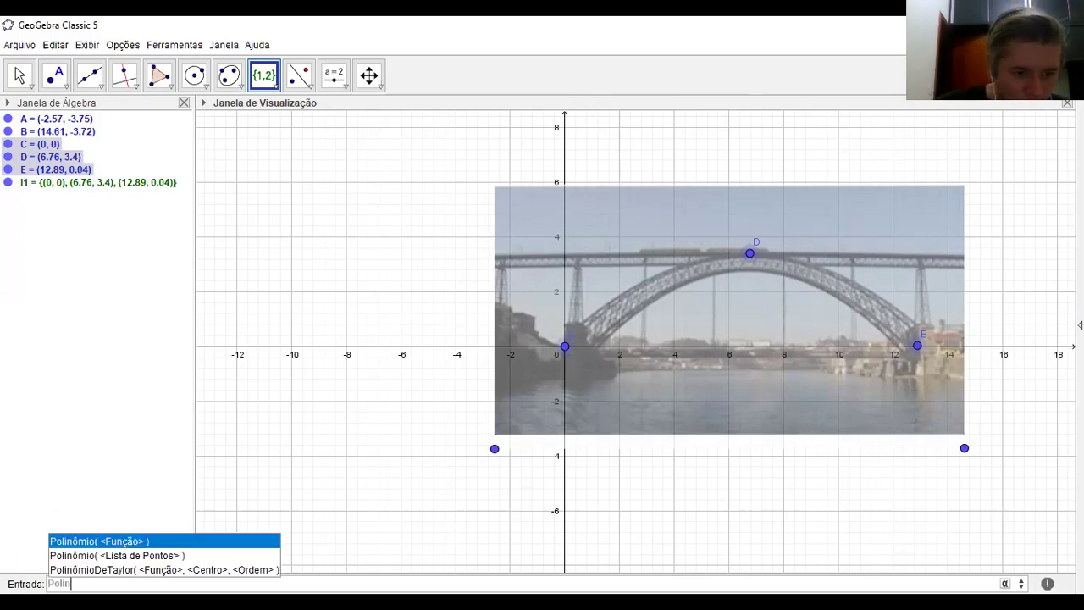
{"action": "left_click", "coordinate": [86, 557]}
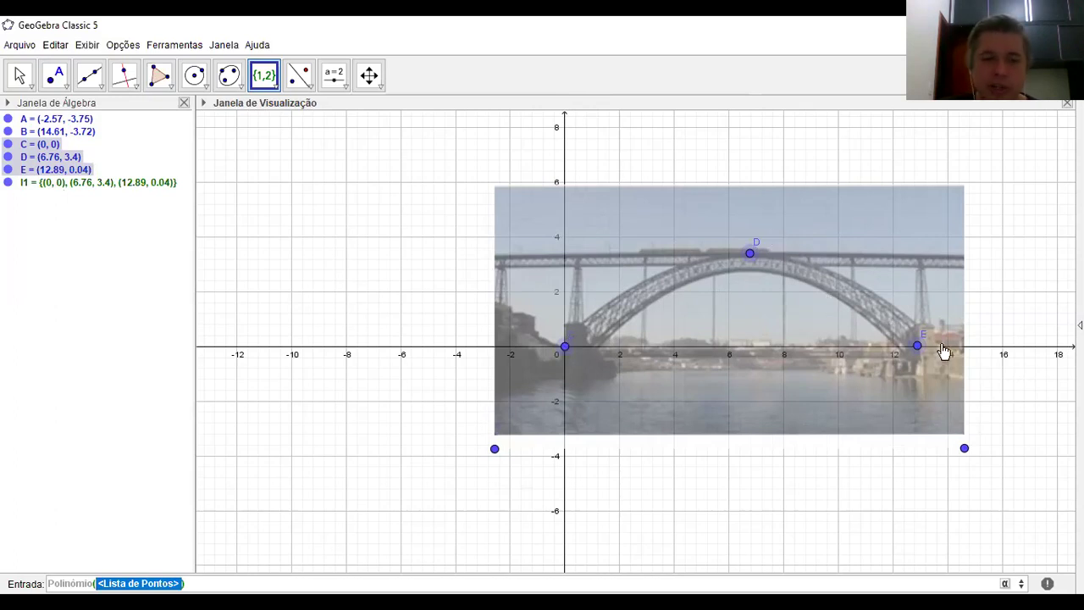
{"action": "type", "text": "c"}
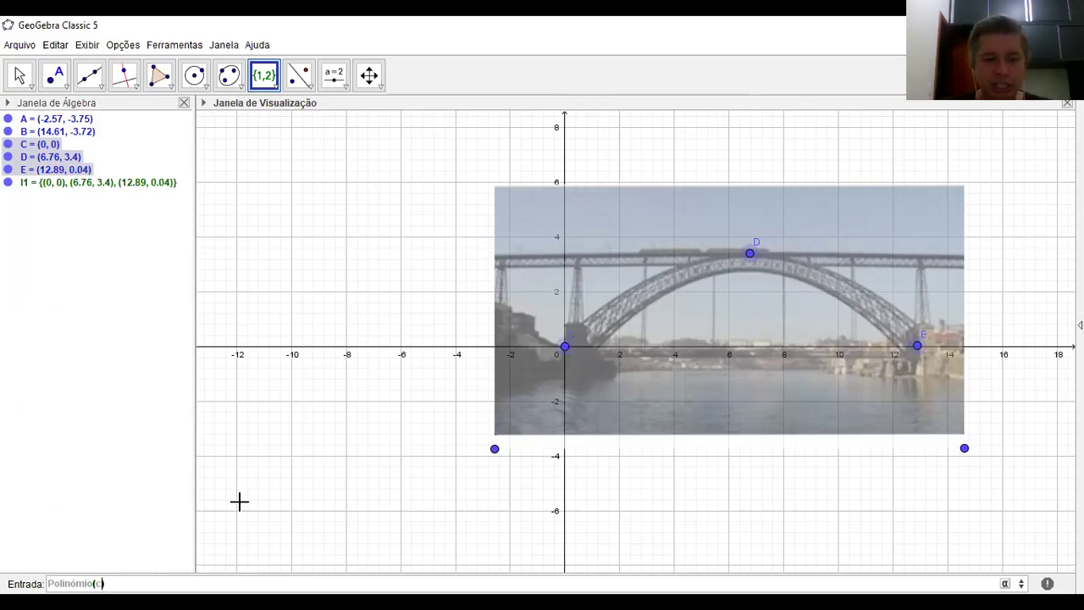
{"action": "key", "text": "BackSpace"}
{"action": "type", "text": "C,D"}
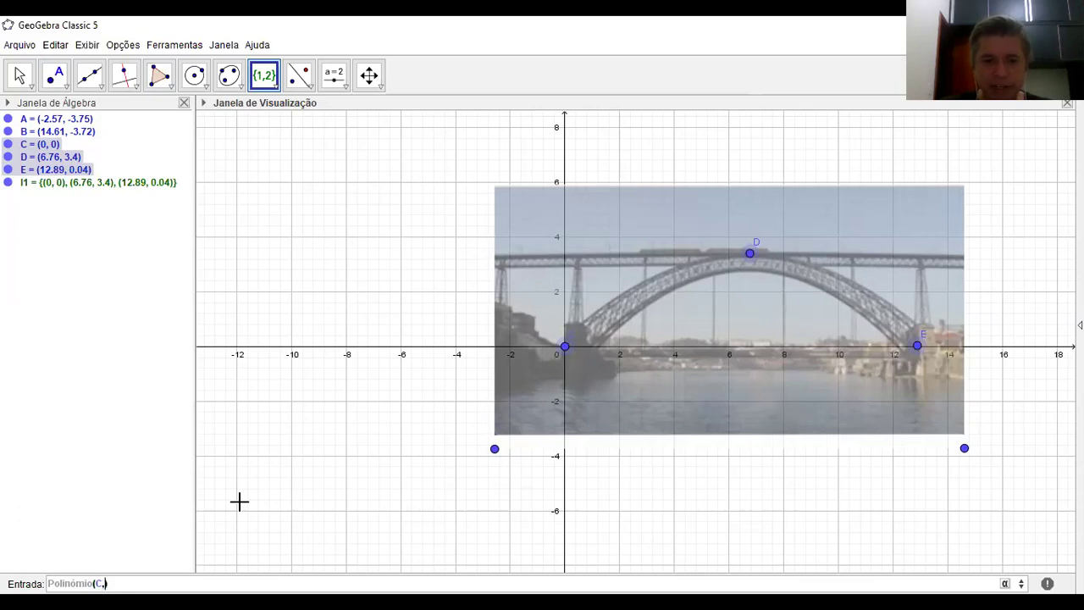
{"action": "type", "text": ",E"}
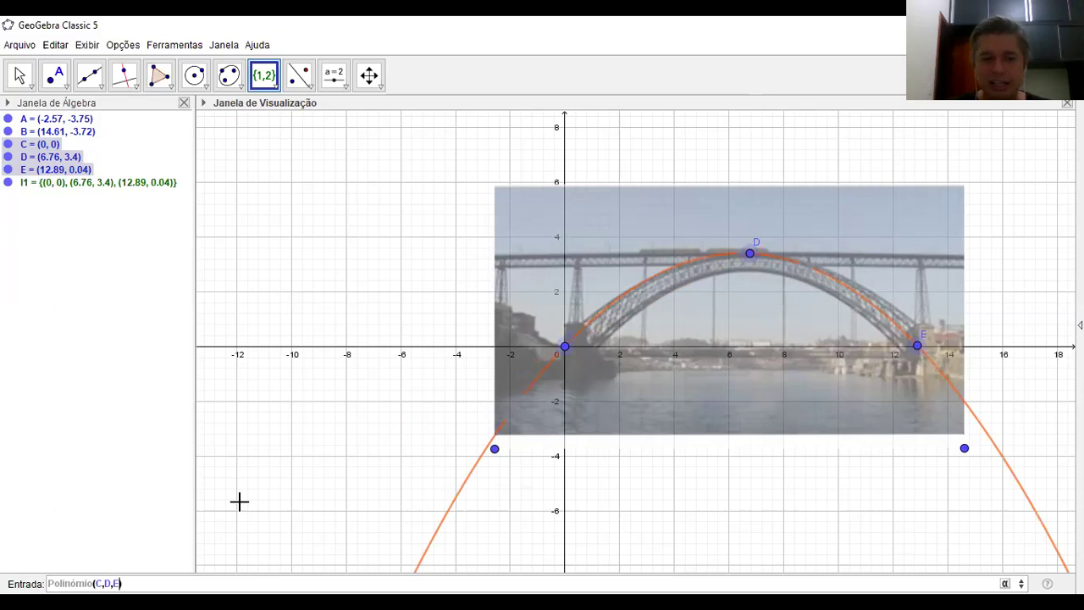
{"action": "key", "text": "Return"}
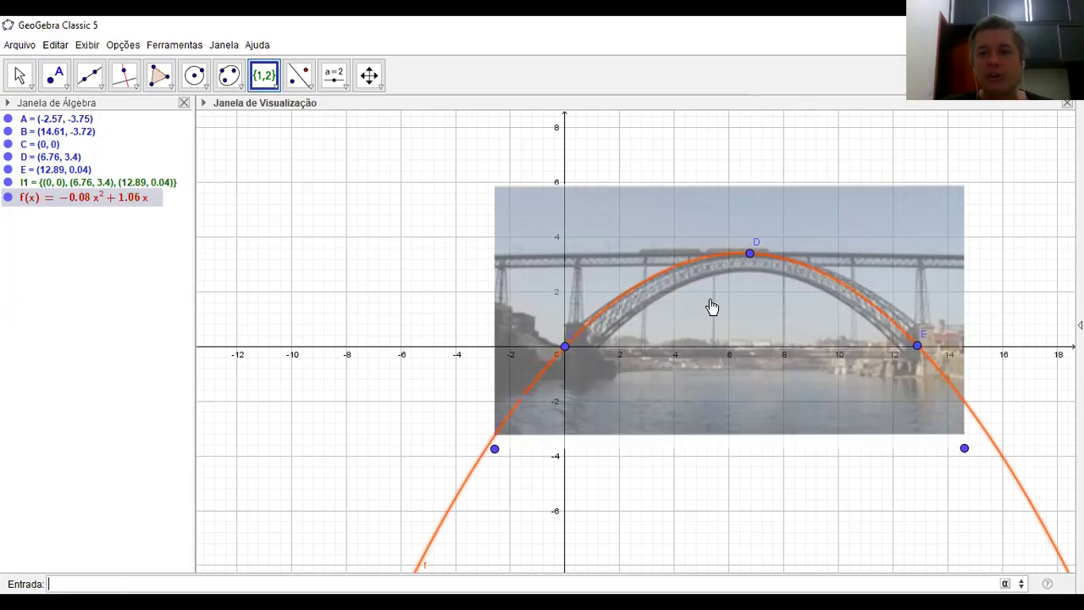
- Change the bridge parabola's colour to green (#00FF00) and close its properties
{"action": "right_click", "coordinate": [800, 265]}
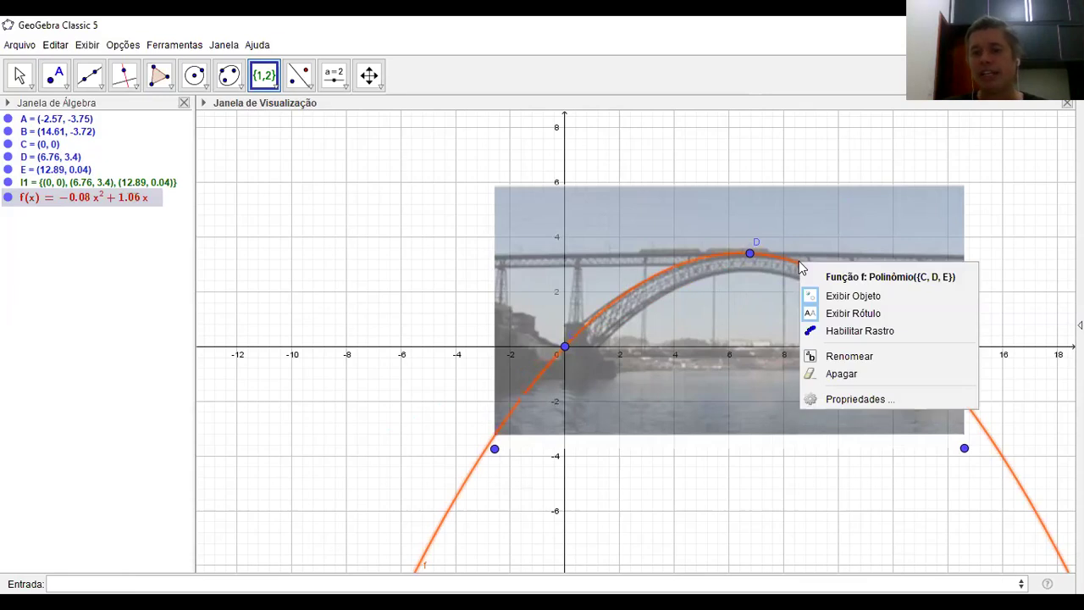
{"action": "left_click", "coordinate": [869, 399]}
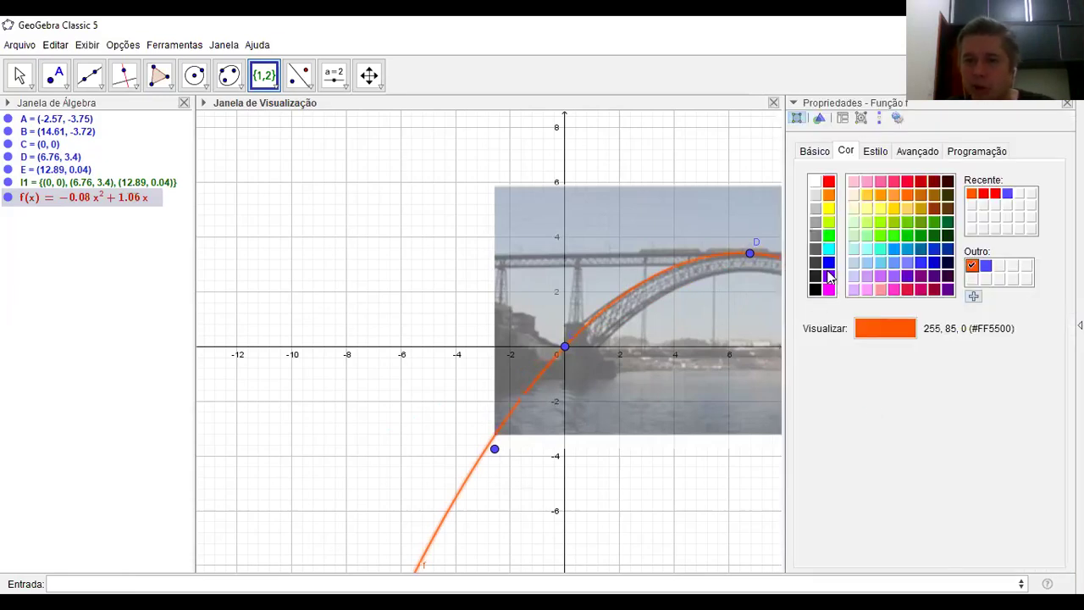
{"action": "left_click", "coordinate": [828, 235]}
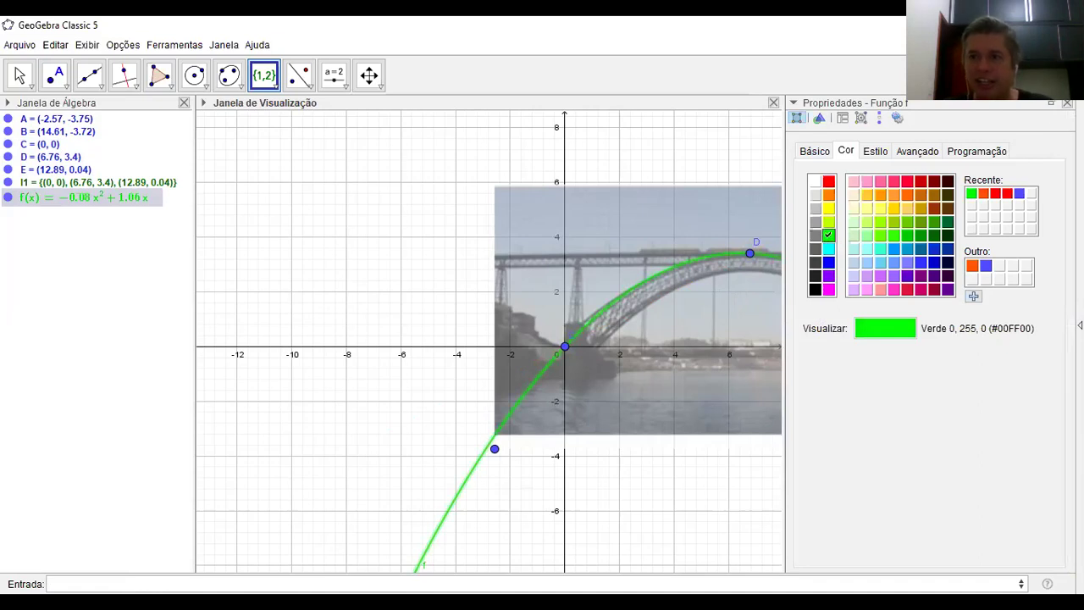
{"action": "left_click", "coordinate": [1067, 102]}
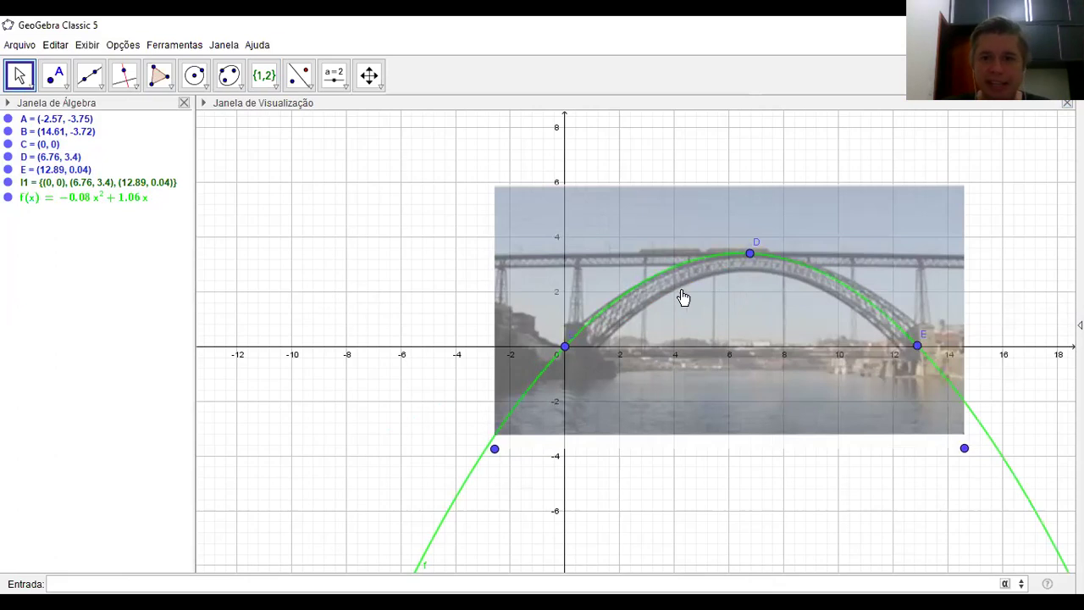
- Recolour the bridge parabola in very dark red (#330000) through its properties
{"action": "right_click", "coordinate": [790, 265]}
{"action": "left_click", "coordinate": [835, 394]}
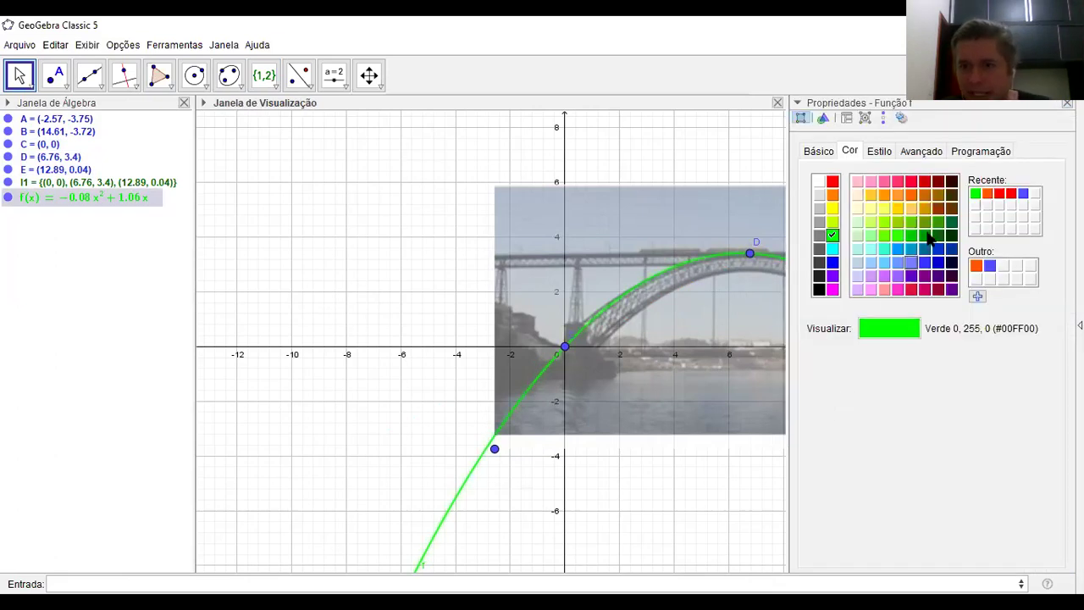
{"action": "left_click", "coordinate": [952, 182]}
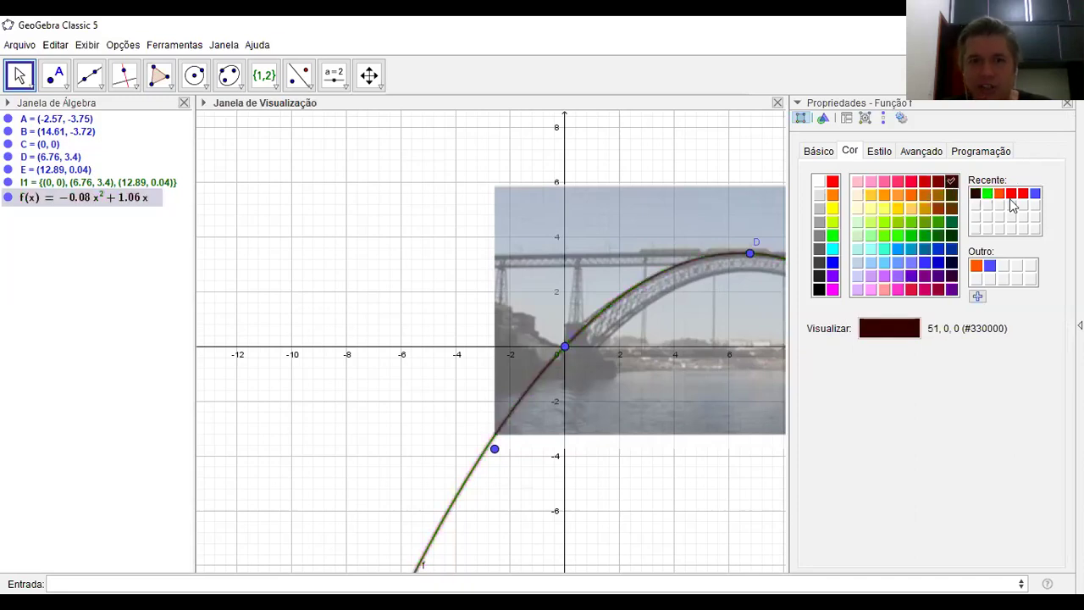
- Switch to the PowerPoint presentation, start the slide show from the Aula Prática slide and advance to the following slide
{"action": "key", "text": "Escape"}
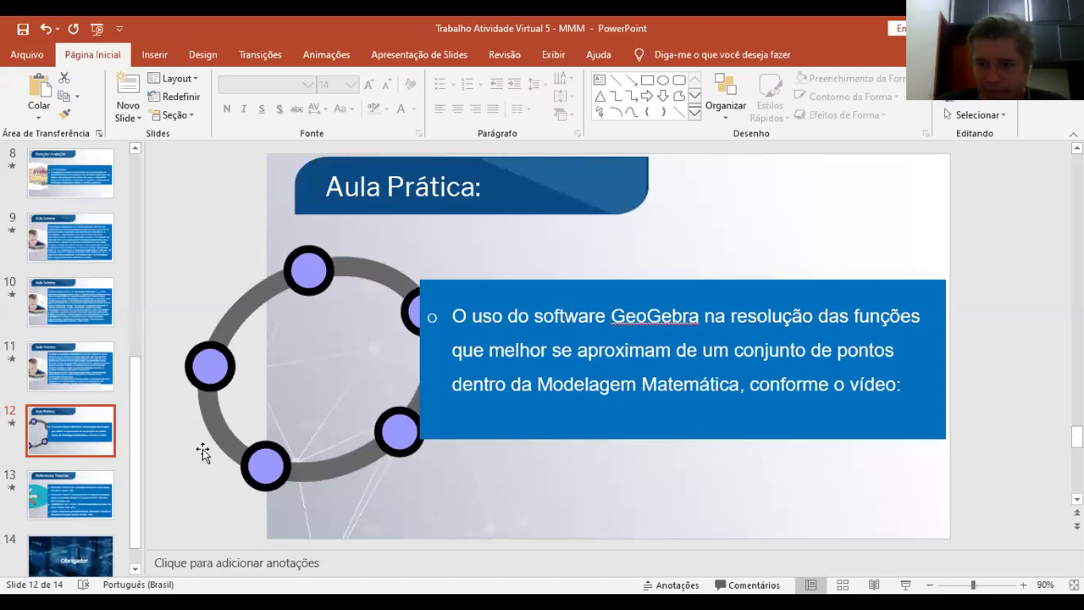
{"action": "key", "text": "shift+F5"}
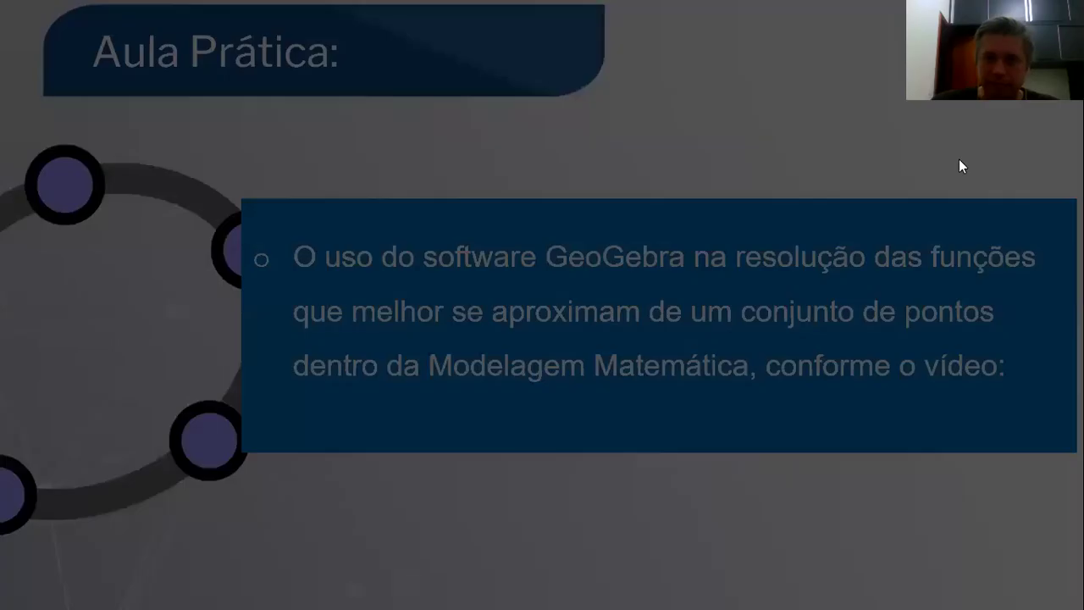
{"action": "key", "text": "Right"}
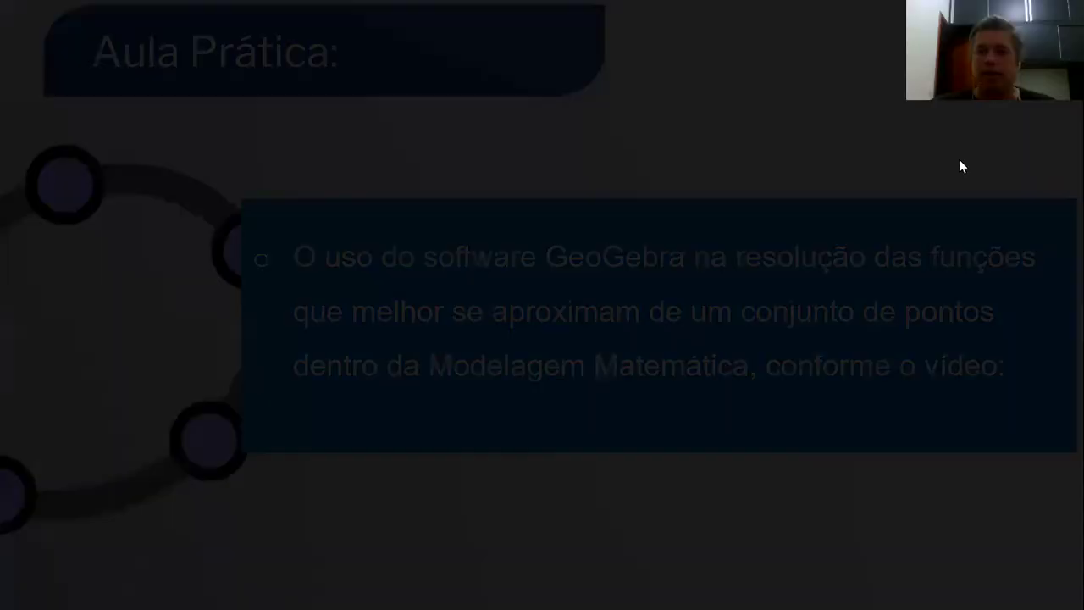